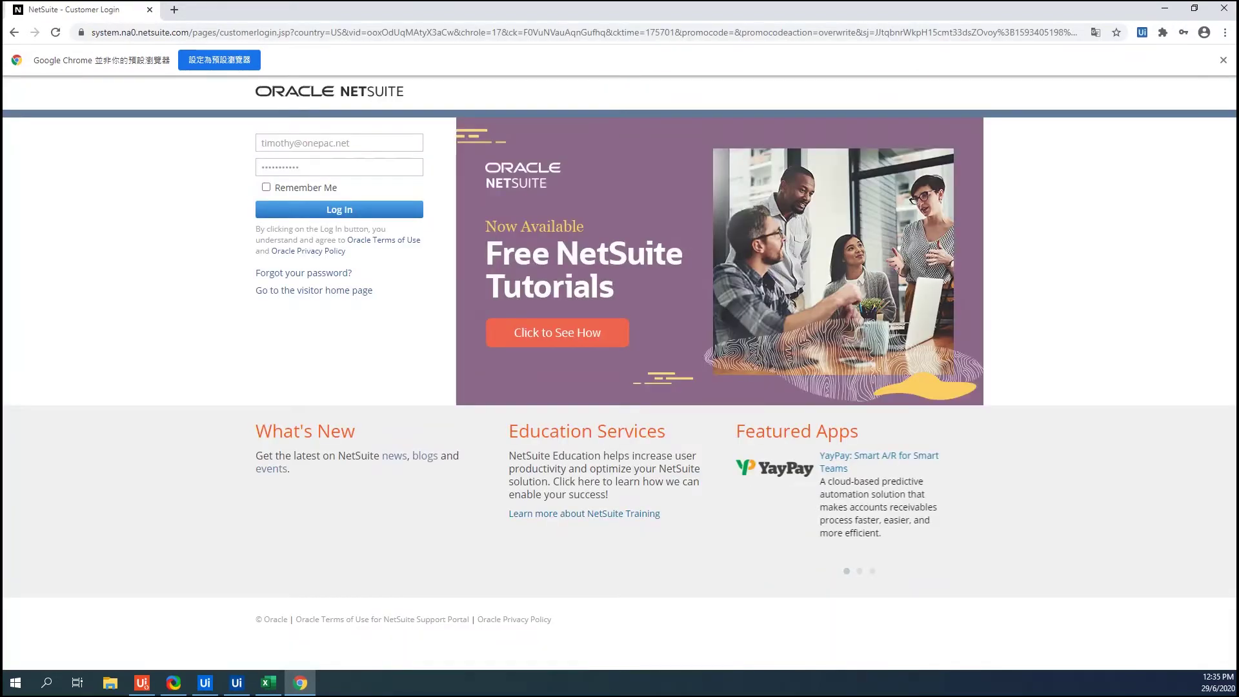
Log in to NetSuite with the account e-mail and password.
{"action": "key", "text": "Return"}
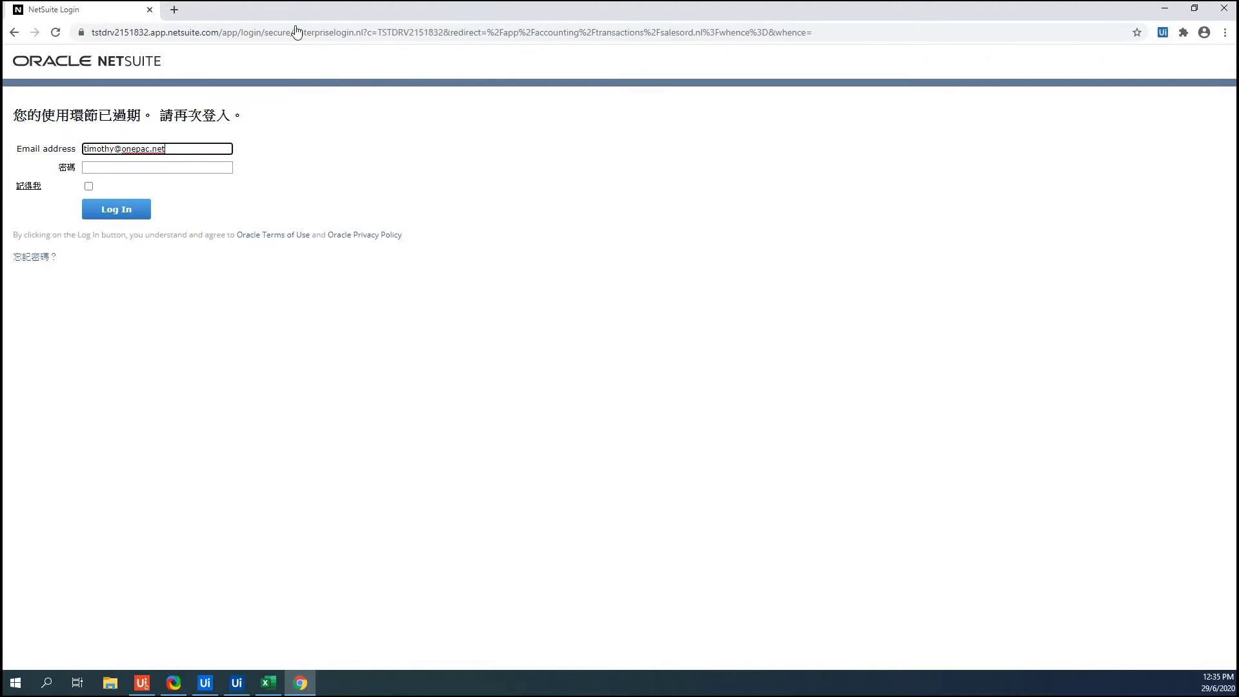
{"action": "key", "text": "Return"}
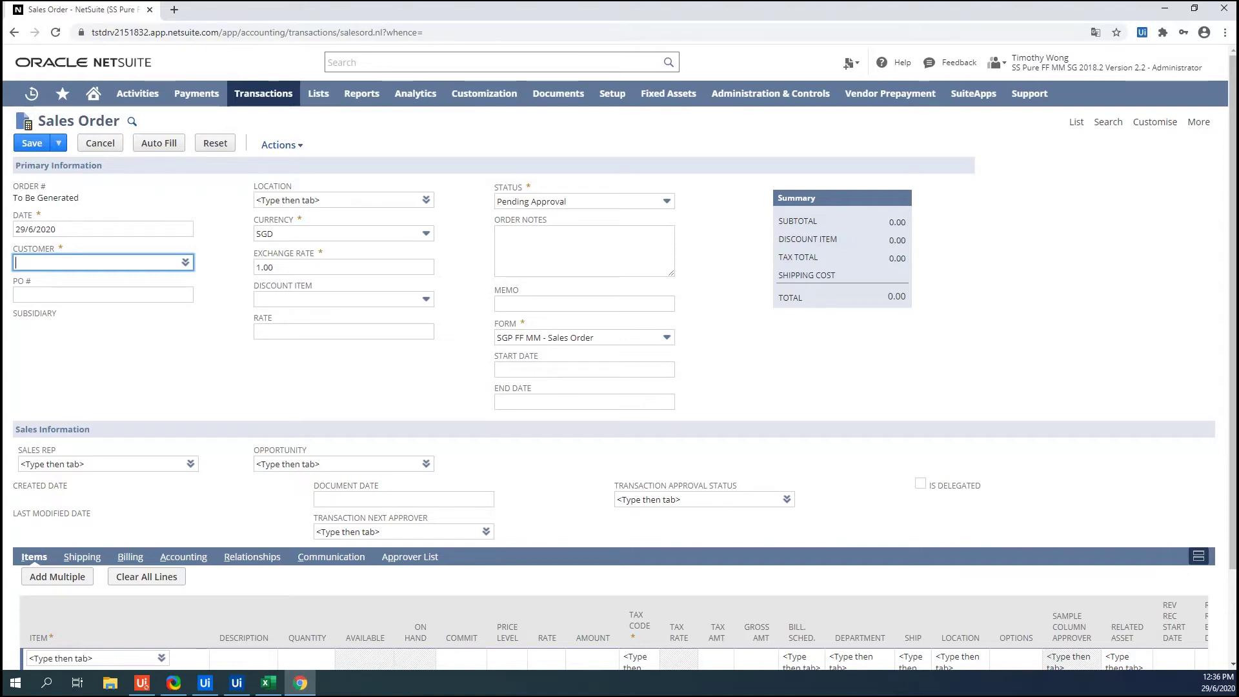
Fill in customer Cignaly, date 17/2/2020, the PO number, order note 交货日期2020.03.10 and memo 陶瓷电容_100pF_±10%_16V_X7R_0201_工业_RoHS_M00, and choose Demo Item 2.
{"action": "type", "text": "Cignaly"}
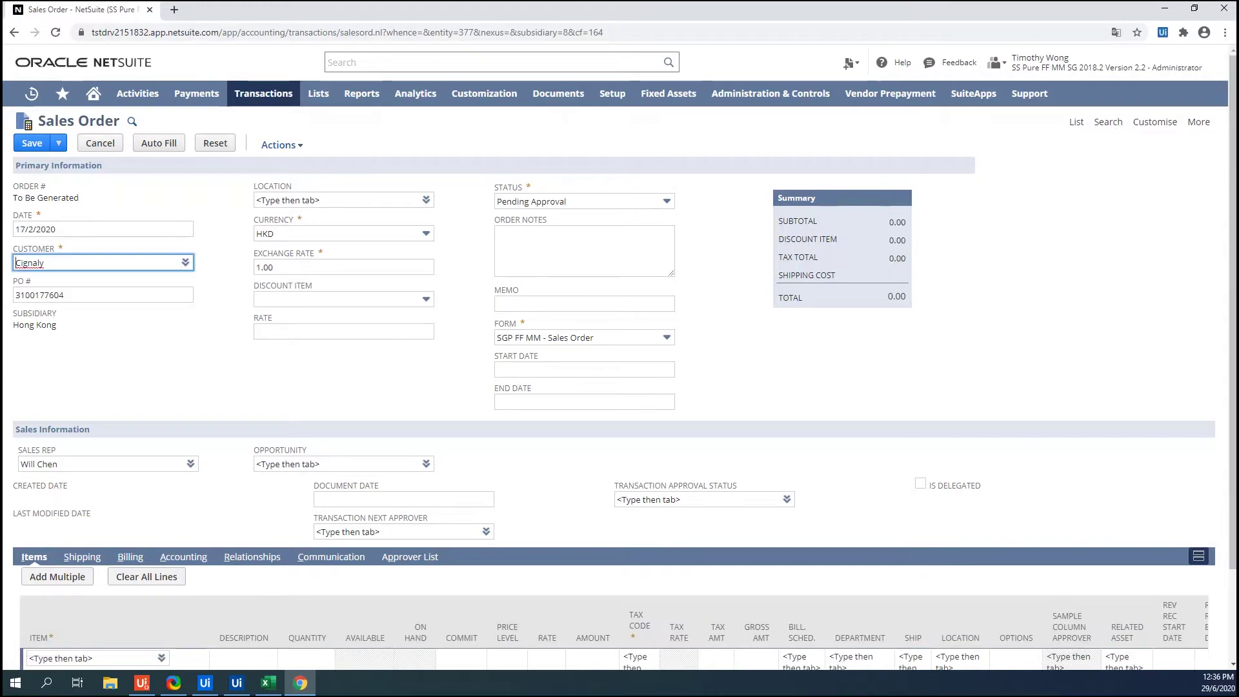
{"action": "type", "text": "陶瓷电容_100pF_±10%_16V_X7R_0201_工业_R交货日期2020.03.10Demo Item 2"}
{"action": "key", "text": "Tab"}
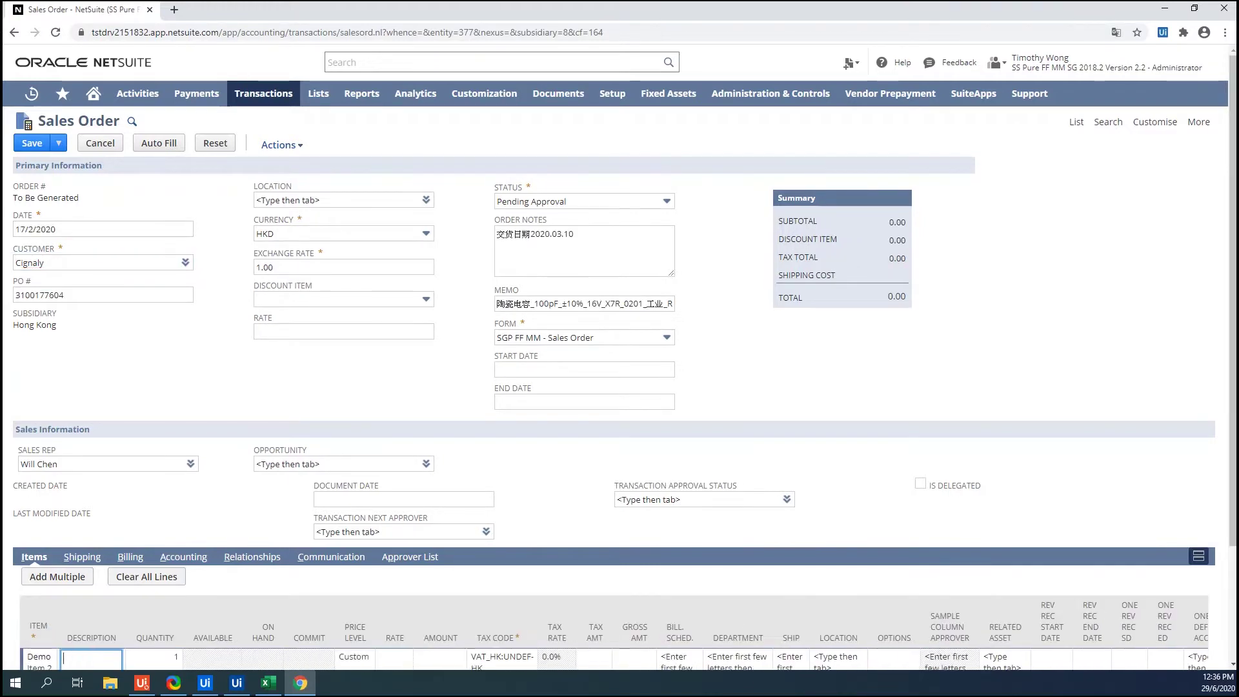
Complete the Demo Item 2 line with description 物料:12184370, quantity 15 and rate 0.42, and save the sales order.
{"action": "type", "text": "物料:12184370-"}
{"action": "key", "text": "Tab"}
{"action": "type", "text": "15"}
{"action": "key", "text": "Tab"}
{"action": "key", "text": "Tab"}
{"action": "type", "text": "0.42"}
{"action": "key", "text": "alt+s"}
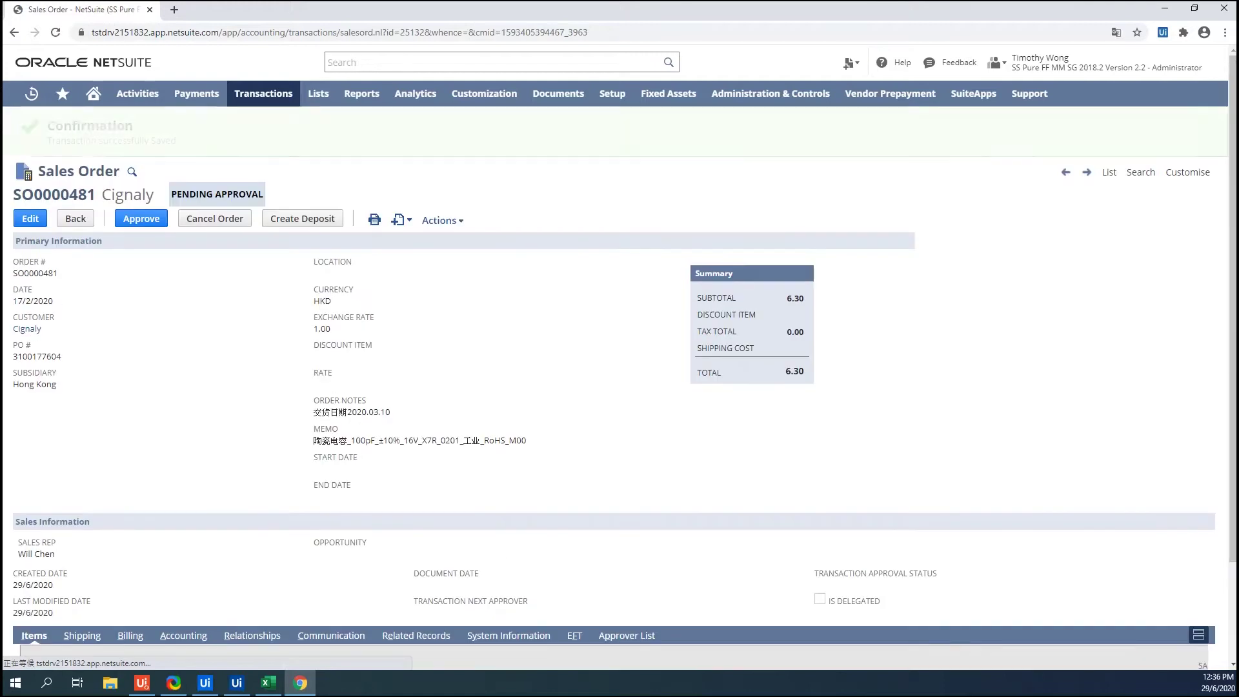
Start a new sales order for Cignaly dated 18/2/2020 with the PO number, note 交货日期2020.02.19, memo 陶瓷电容_1uF_±10%_10V_X5R_0603_消费_M00039 and Demo Item 2.
{"action": "left_click", "coordinate": [264, 93]}
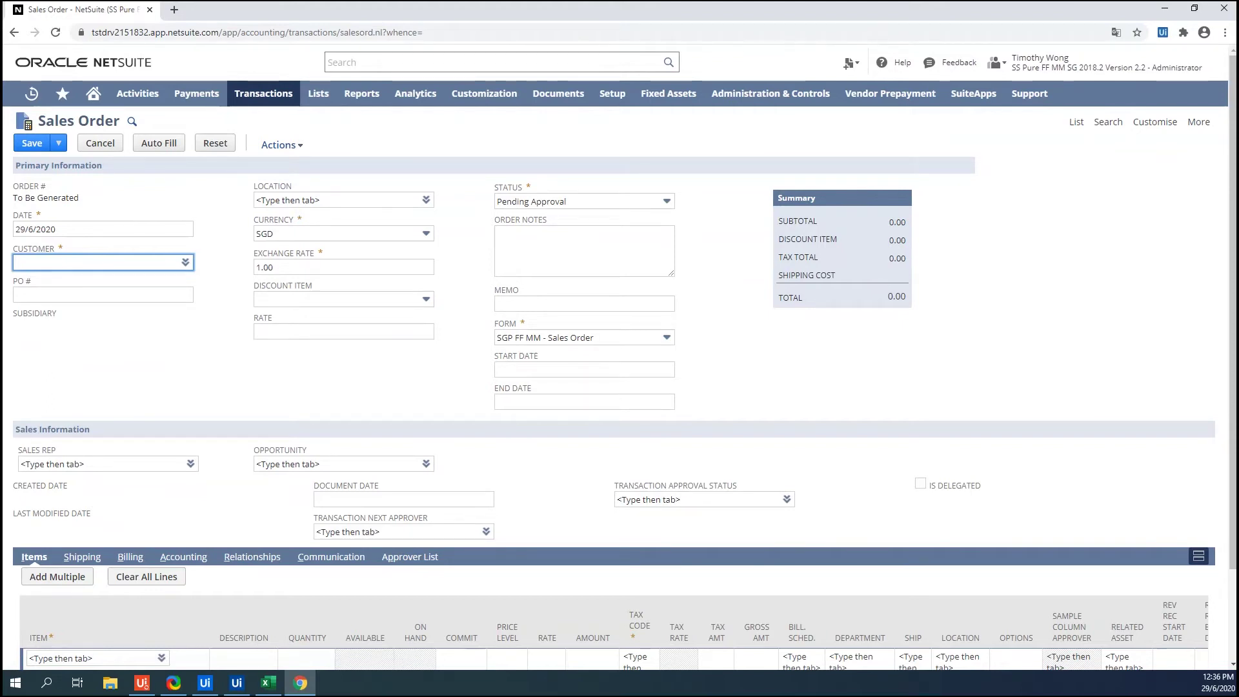
{"action": "type", "text": "I"}
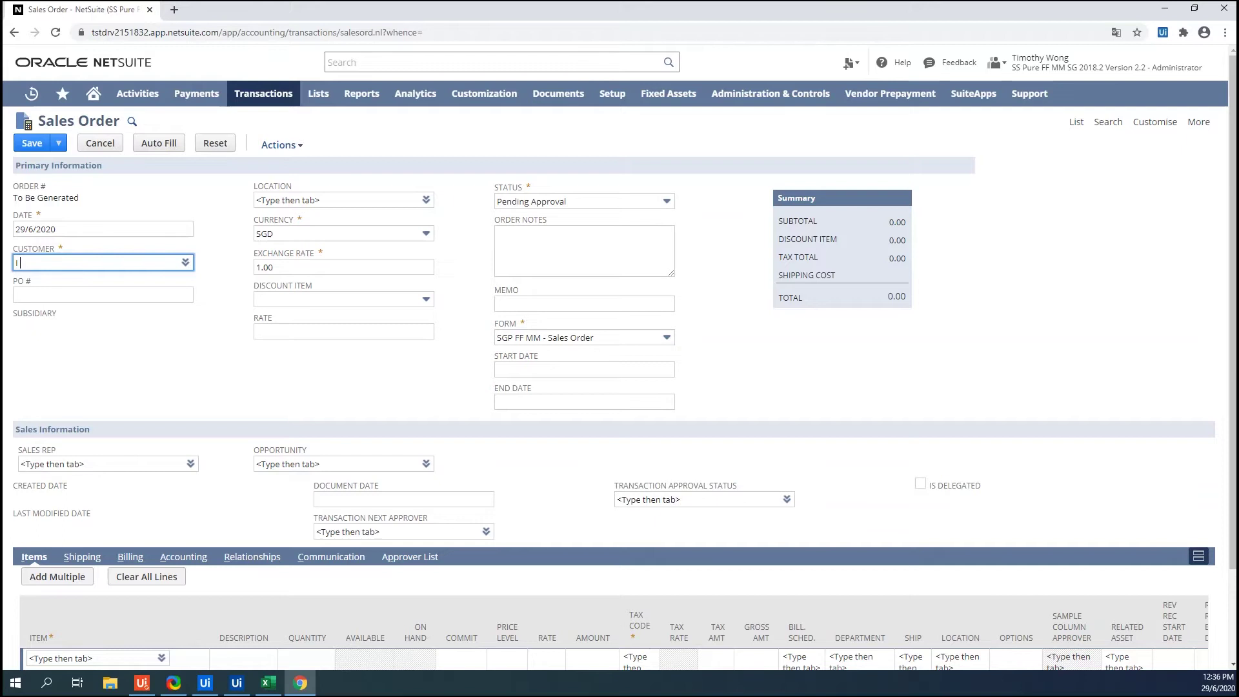
{"action": "type", "text": "Cignaly"}
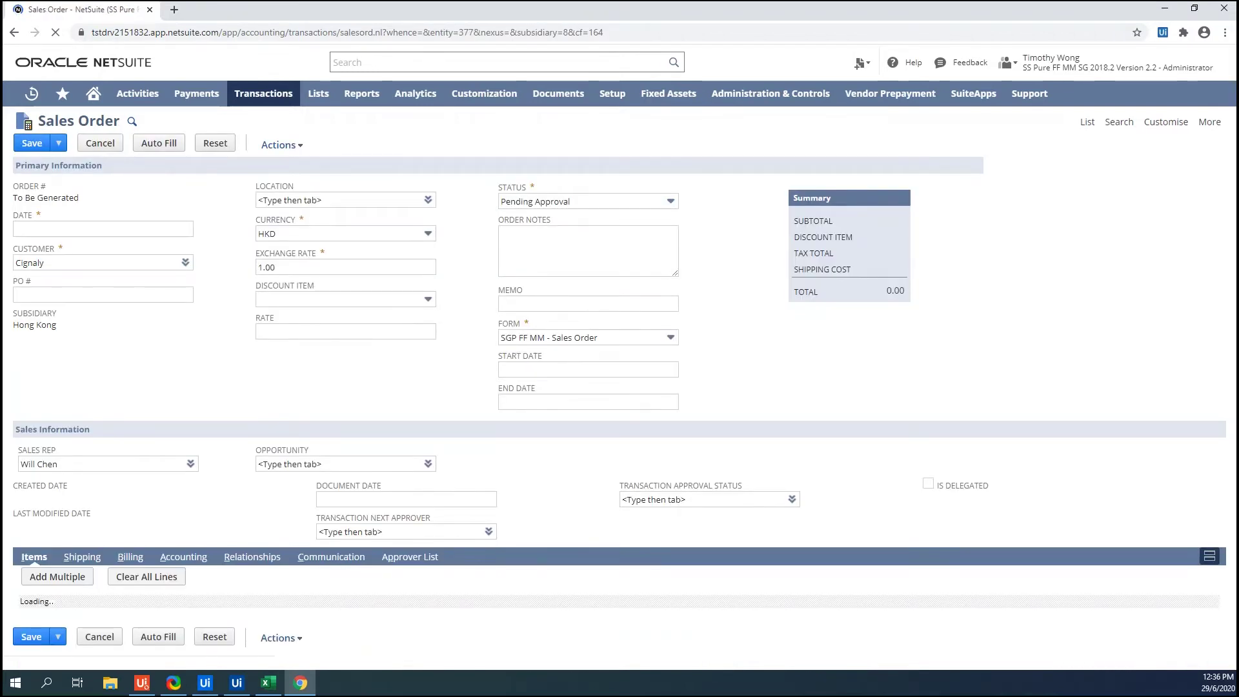
{"action": "type", "text": "18/2/2020"}
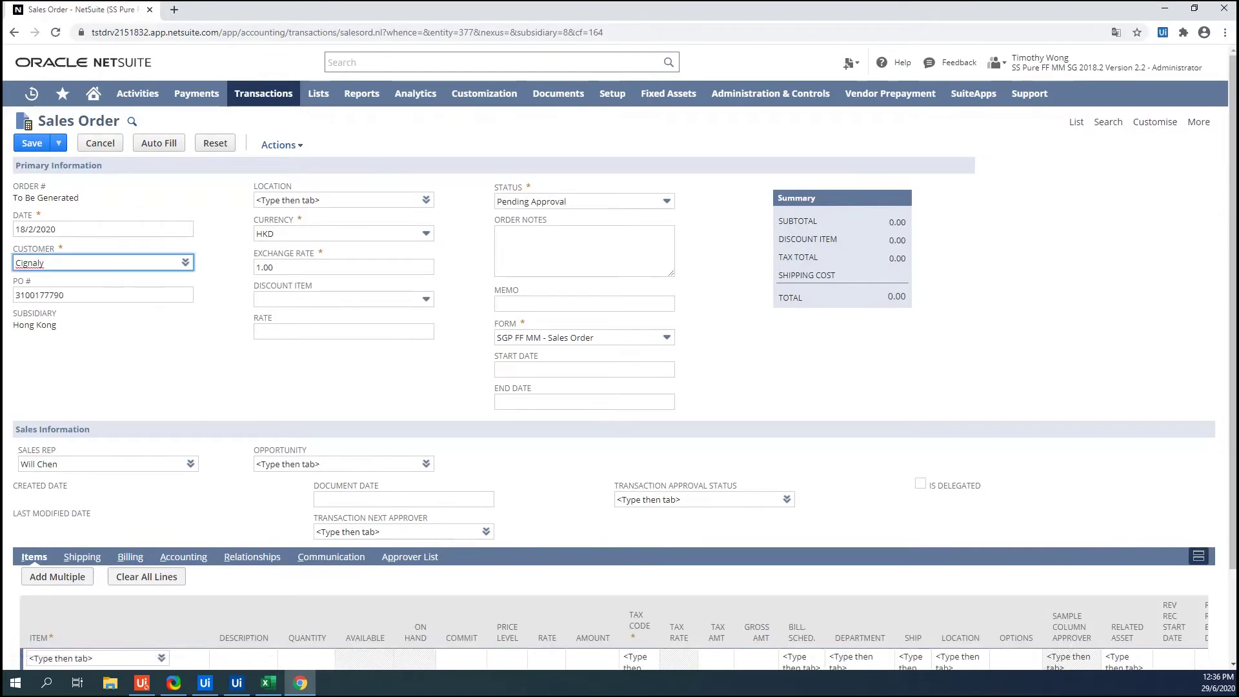
{"action": "type", "text": "3100177790陶瓷电容_1uF_±10%_10V_X5R_0603_消费_M0交货日期2020.02.19Demo Item 2"}
{"action": "key", "text": "Tab"}
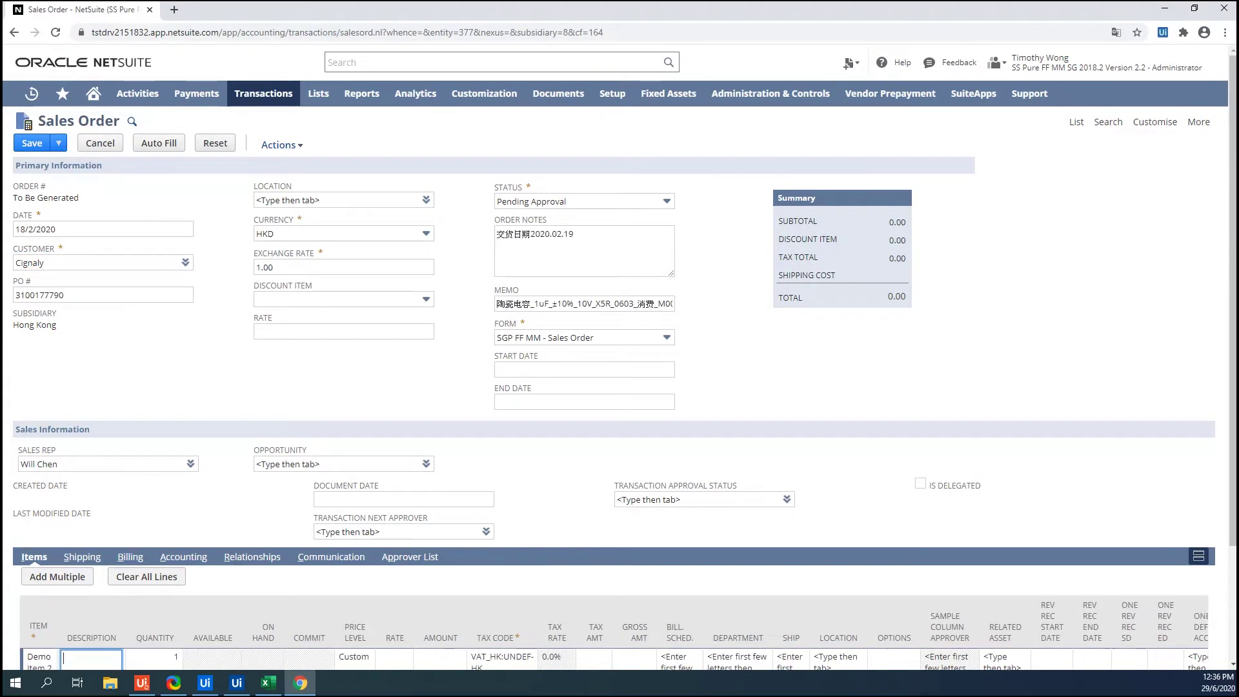
Complete the item line with description 物料:10070367, quantity 1.2 and rate 27.30, and save the sales order.
{"action": "type", "text": "物料:1007036"}
{"action": "key", "text": "Tab"}
{"action": "type", "text": "1.2"}
{"action": "key", "text": "Tab"}
{"action": "key", "text": "Tab"}
{"action": "type", "text": "27.30"}
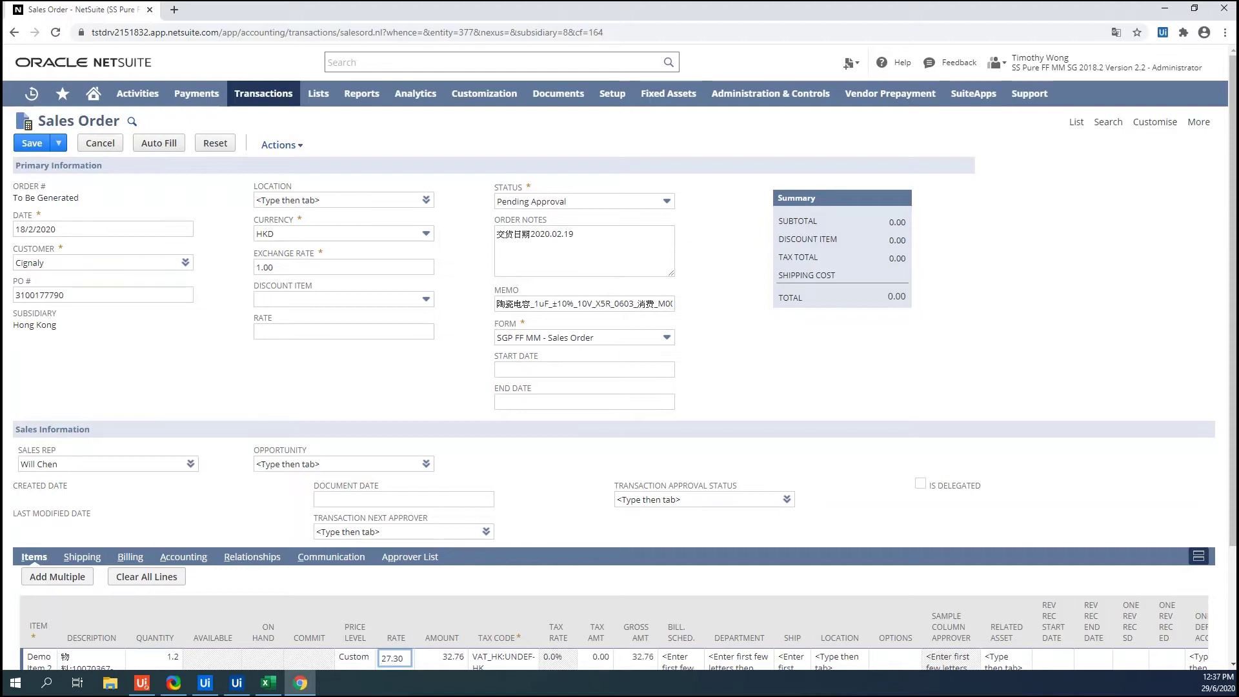
{"action": "key", "text": "Return"}
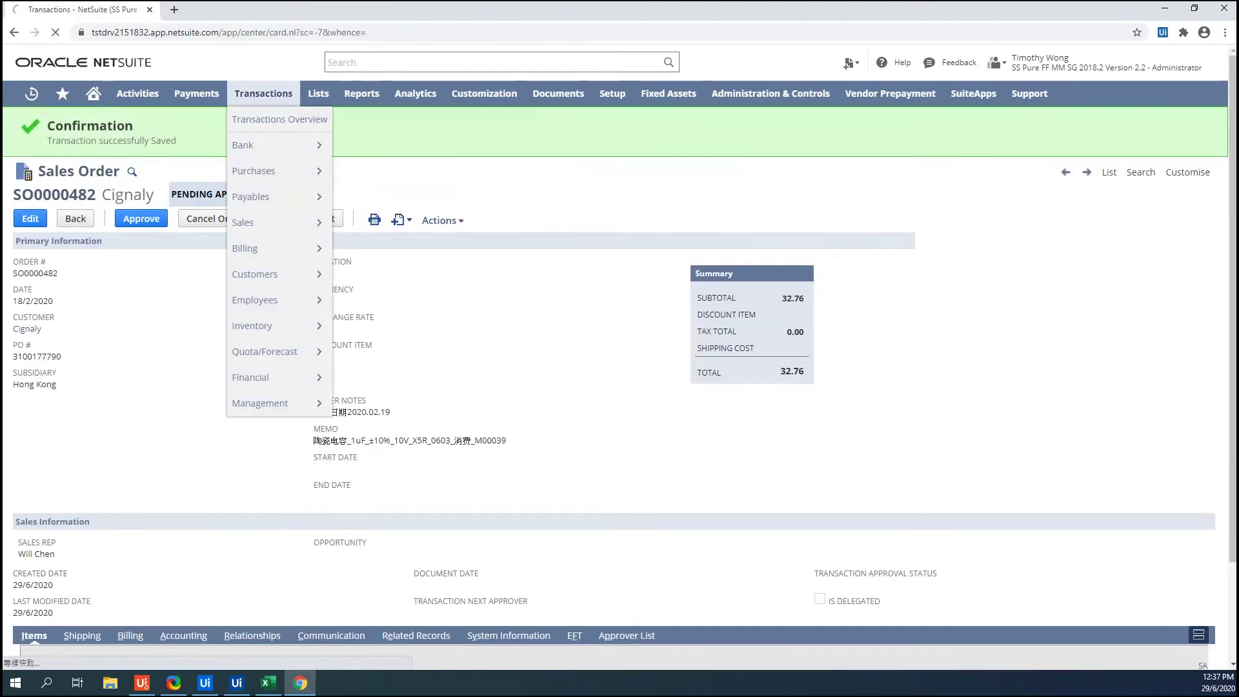
Start a new sales order for Cignaly dated 18/2/2020 with the PO number, note 交货日期2020.02.25, memo 陶瓷电容_GRM033R71A472KA01D_4700pF_±10%_10V_ and Demo Item 2.
{"action": "left_click", "coordinate": [263, 93]}
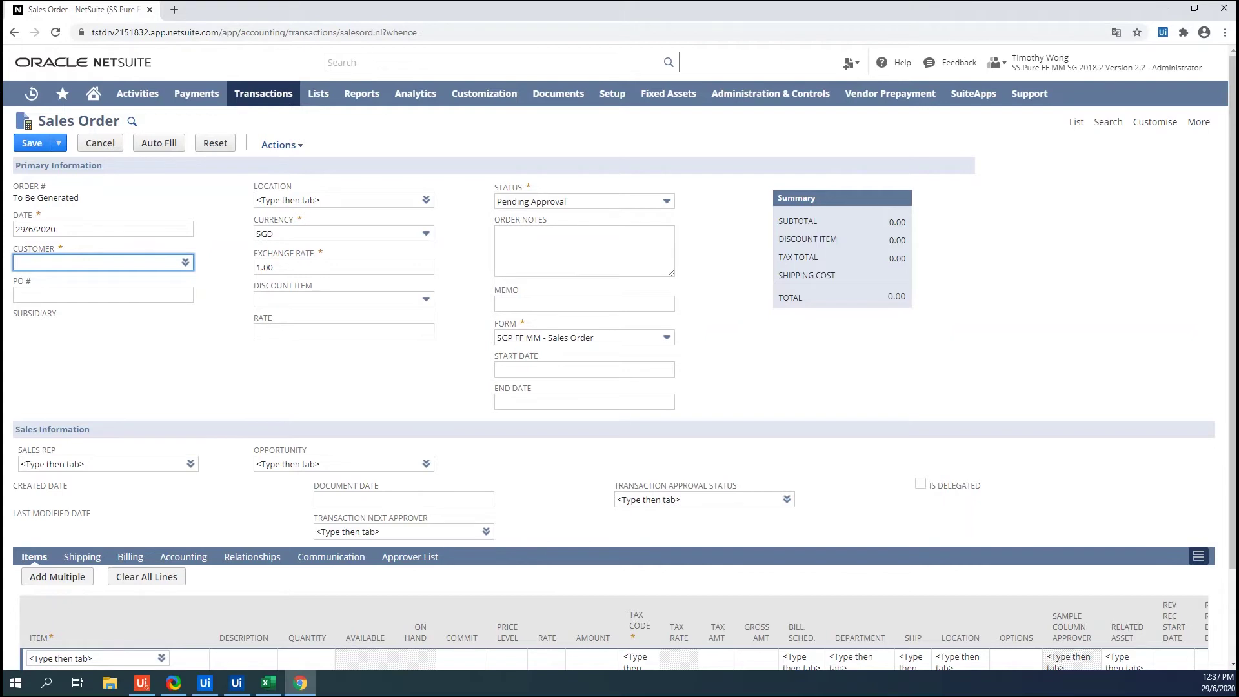
{"action": "type", "text": "Cignaly"}
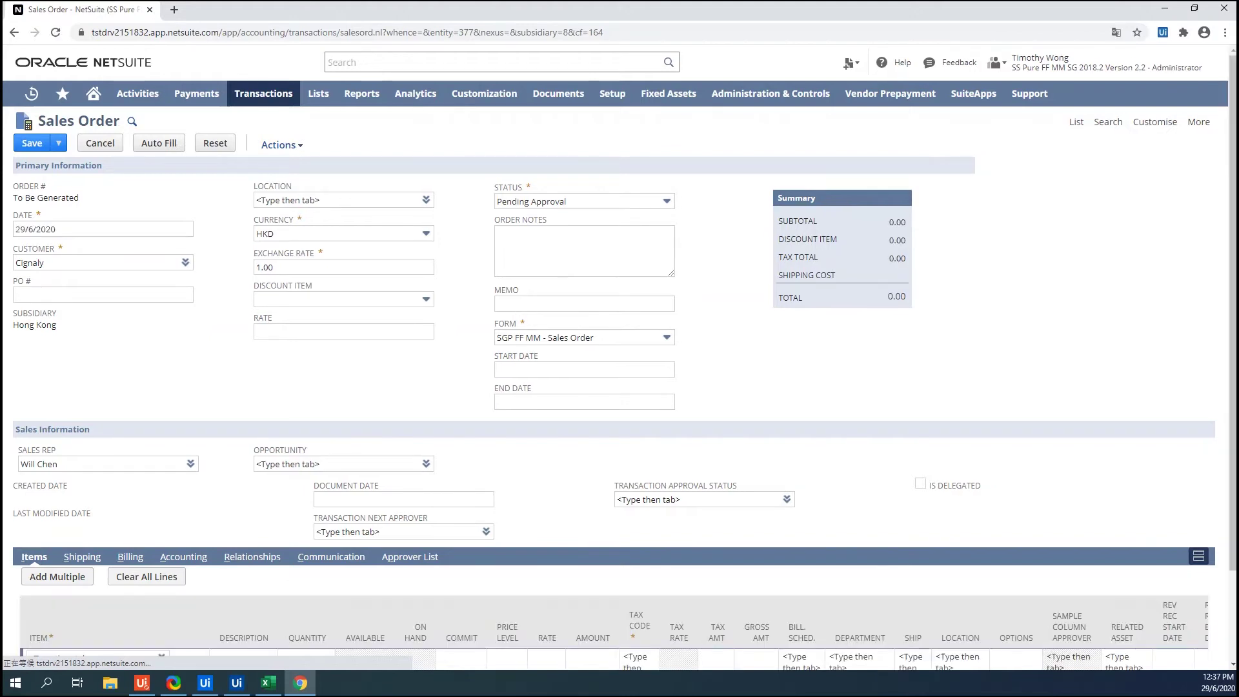
{"action": "type", "text": "18/2/2020"}
{"action": "left_click", "coordinate": [97, 262]}
{"action": "type", "text": "3100177791陶瓷电容_GRM033R71A472KA01D_4700pF_±1交货日期2020.02.25Demo Item 2"}
{"action": "key", "text": "Tab"}
Complete the item line with description 物料:11485822, quantity 15 and rate 0.49, and save the sales order.
{"action": "type", "text": "物料:1140583"}
{"action": "key", "text": "Tab"}
{"action": "type", "text": "15"}
{"action": "key", "text": "Tab"}
{"action": "key", "text": "Tab"}
{"action": "type", "text": "0.49"}
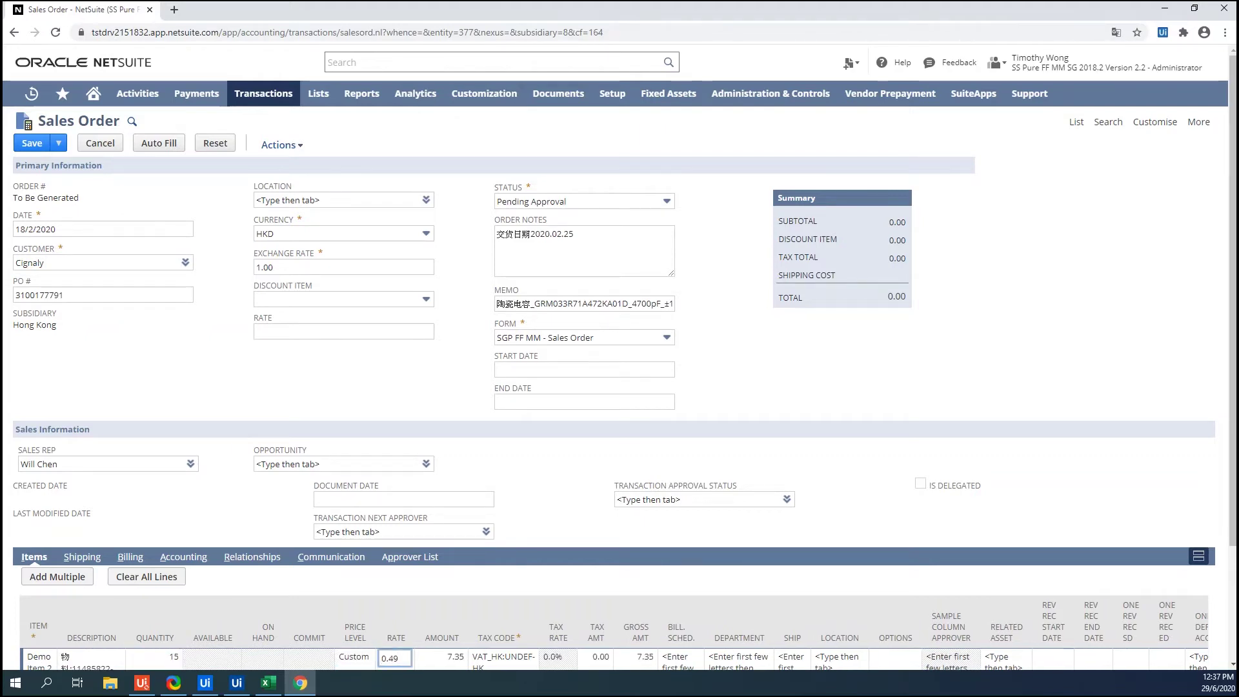
{"action": "key", "text": "Return"}
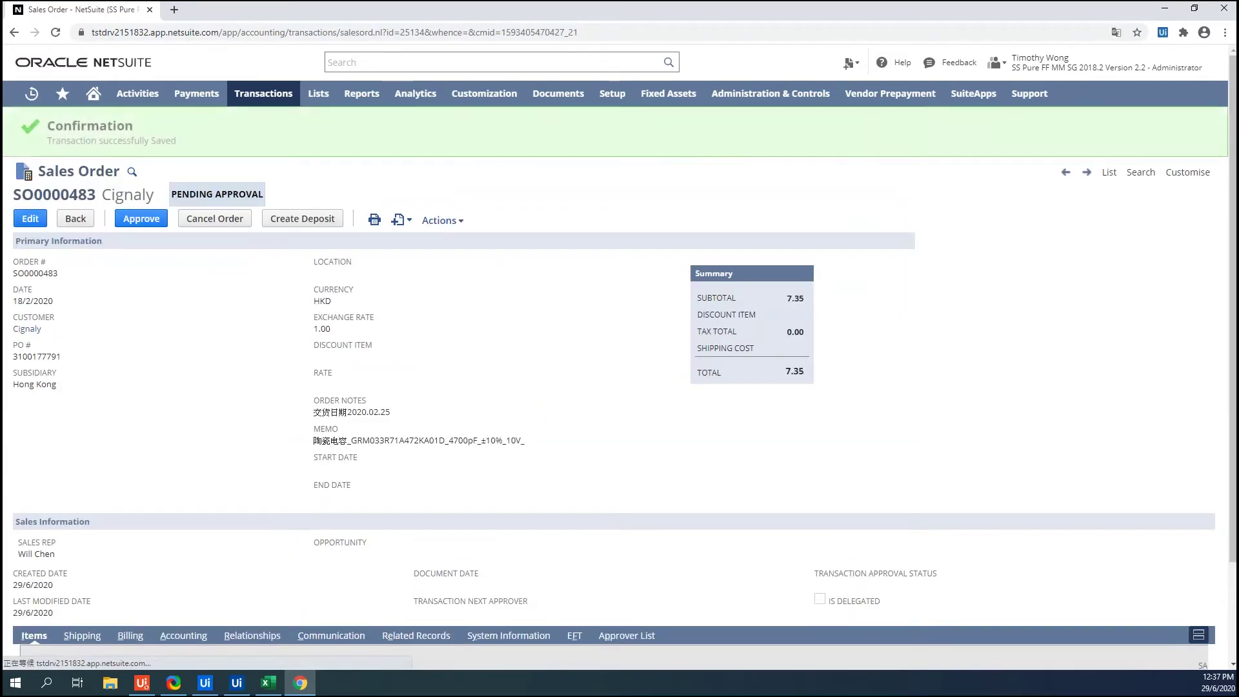
Start a new sales order for Cignaly dated 18/2/2020 with the PO number, note 交货日期2020.03.19, memo 贴片电感_2.3nH_±0.1nH_0.5A_0201_M00039 and Demo Item 2.
{"action": "left_click", "coordinate": [263, 93]}
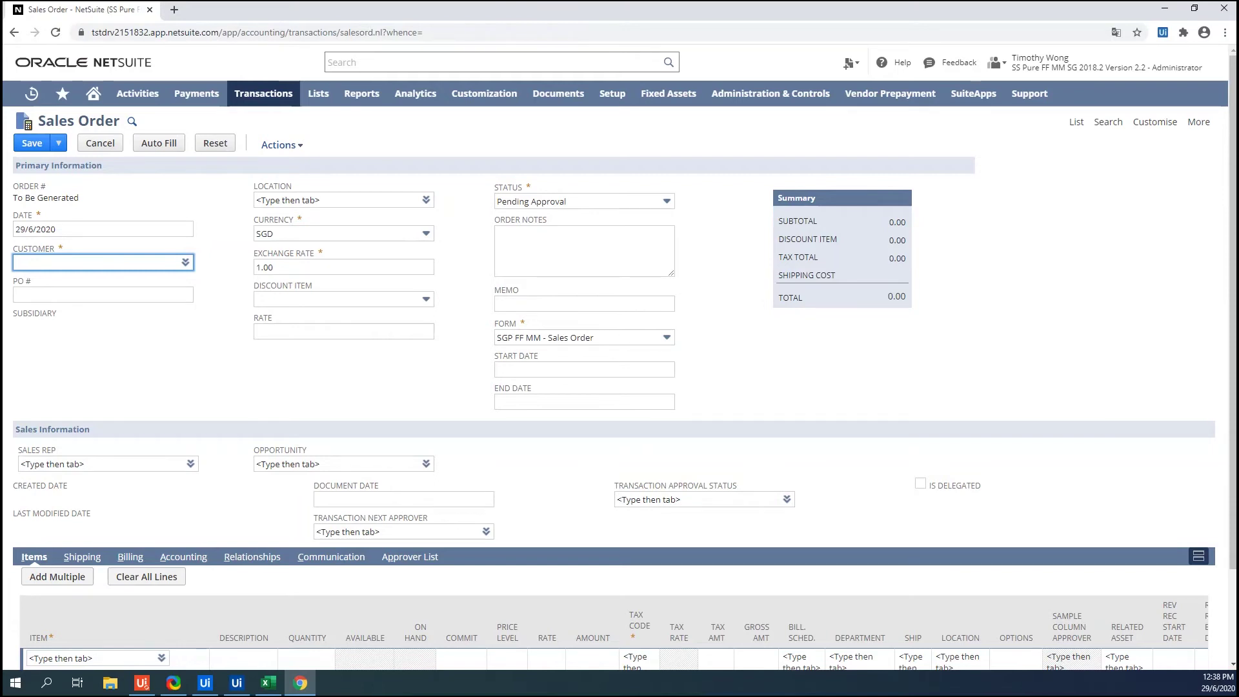
{"action": "type", "text": "Cignaly"}
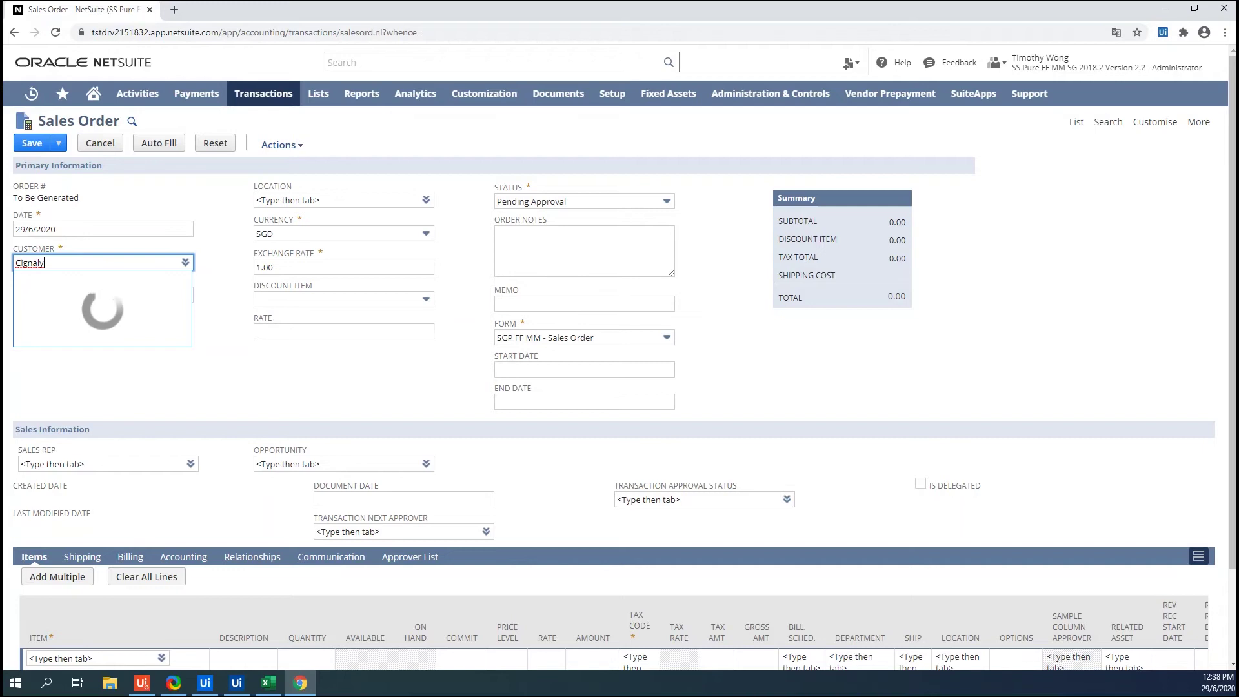
{"action": "key", "text": "Tab"}
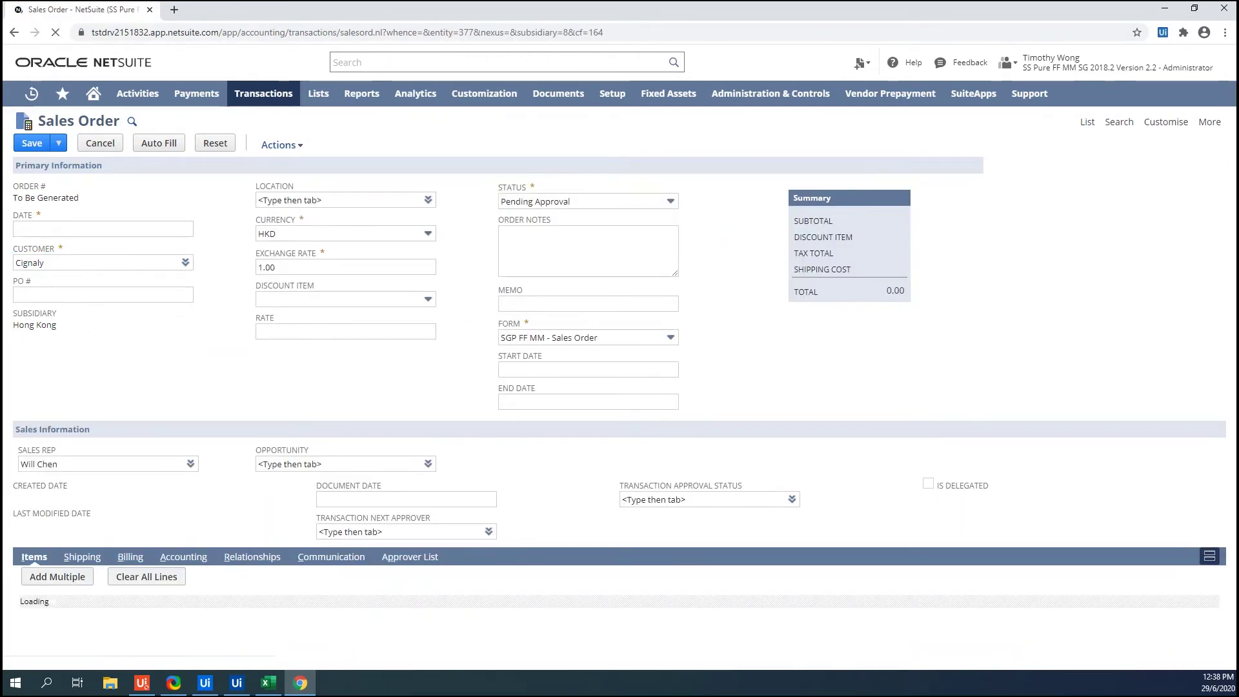
{"action": "type", "text": "18/2/20203100177792贴片电感_2.3nH_±0.1nH_0.5A_0201_M00039交货日期2020.03.19Demo Item 2"}
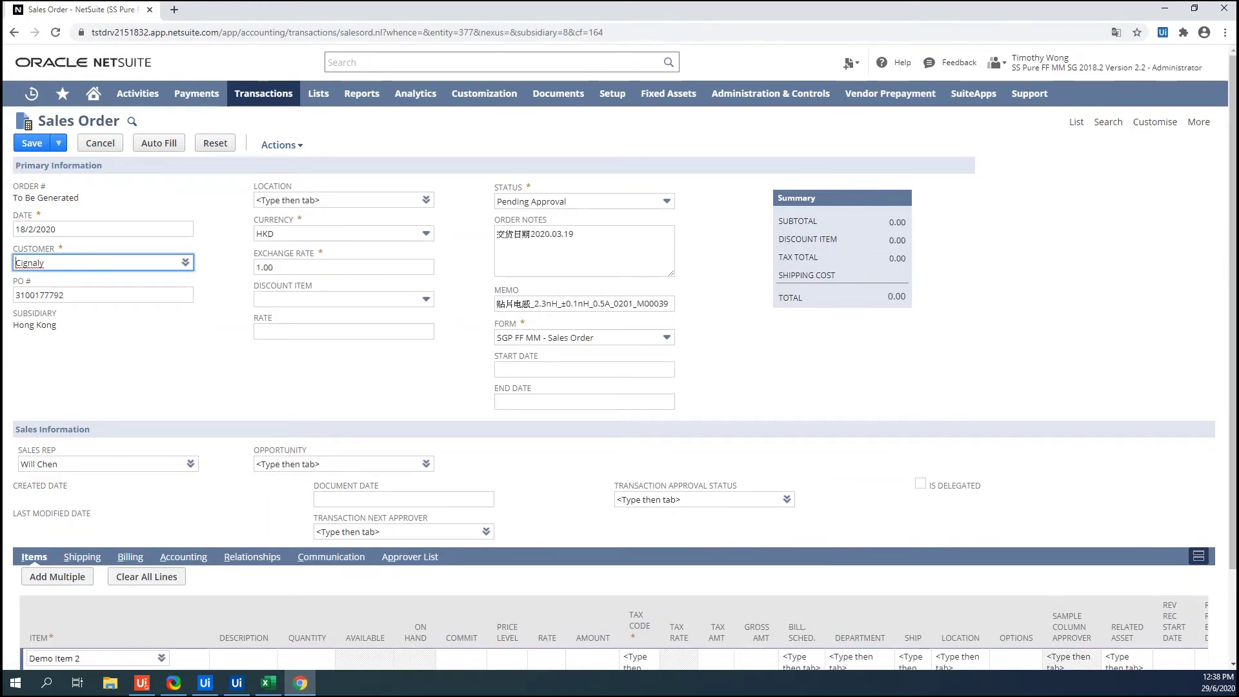
{"action": "key", "text": "Tab"}
Complete the item line with description 物料:11440983, quantity 15 and rate 2.69, and save the sales order.
{"action": "type", "text": "物料:11440983-"}
{"action": "key", "text": "Tab"}
{"action": "type", "text": "15"}
{"action": "key", "text": "Tab"}
{"action": "key", "text": "Tab"}
{"action": "type", "text": "2.69"}
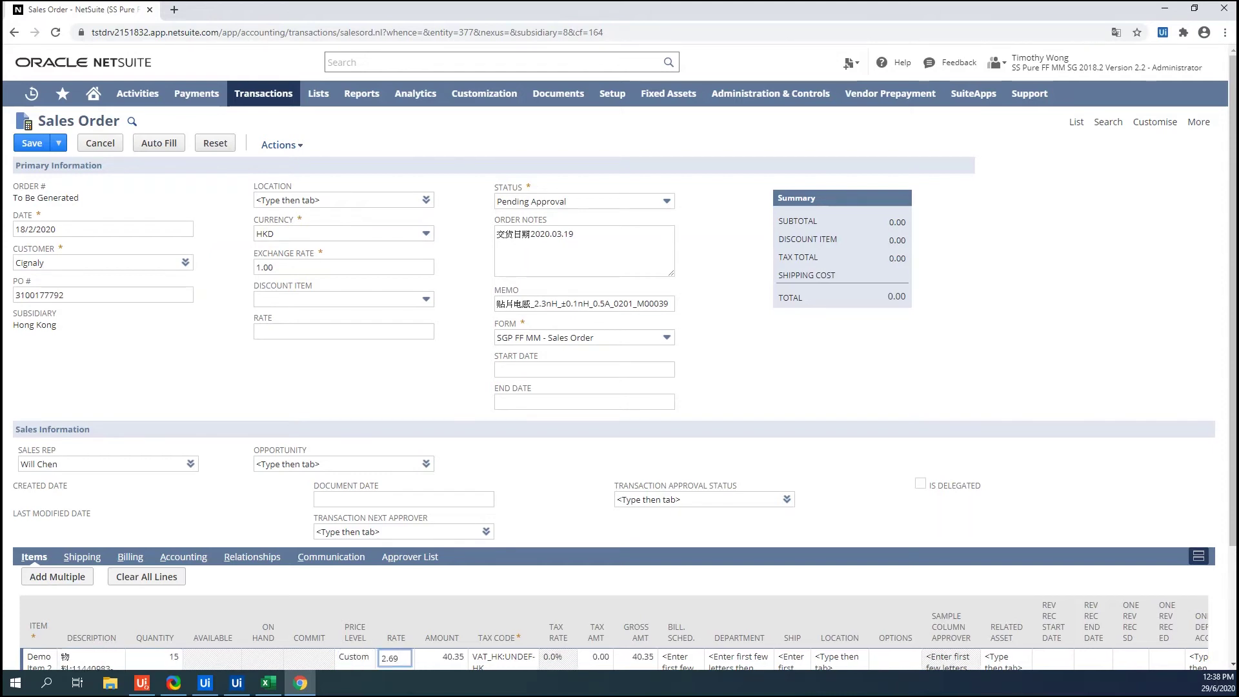
{"action": "key", "text": "Return"}
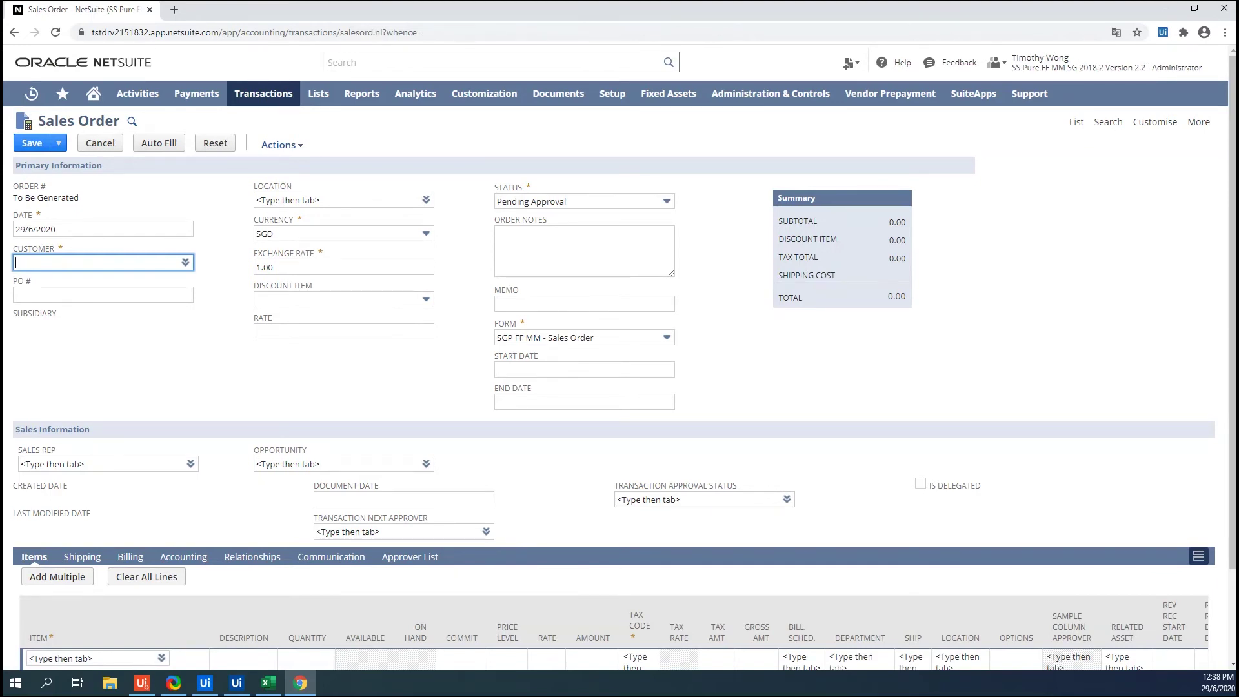
Fill in customer Cignaly, date 18/2/2020, the PO number, note 交货日期2020.02.28 and memo 贴片电感_2.3nH_±0.1nH_0.5A_0201_M00039, and choose Demo Item 2 for the first line.
{"action": "type", "text": "Cignaly"}
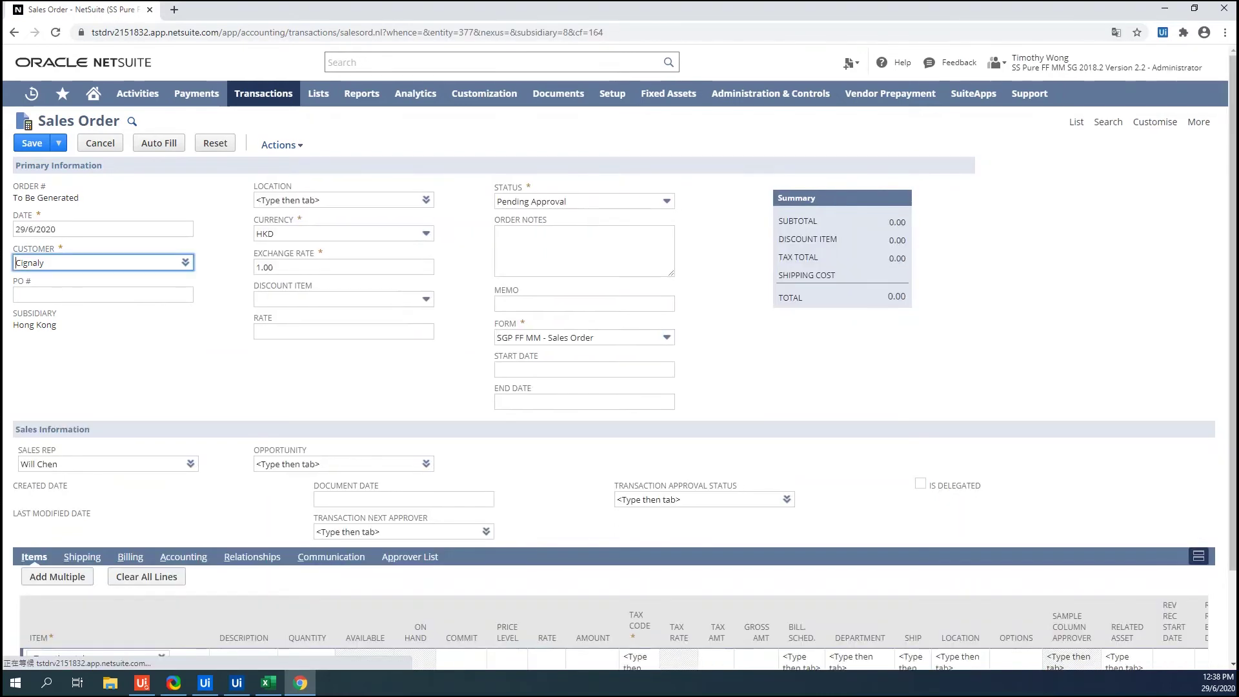
{"action": "type", "text": "交货日期2020.02.28"}
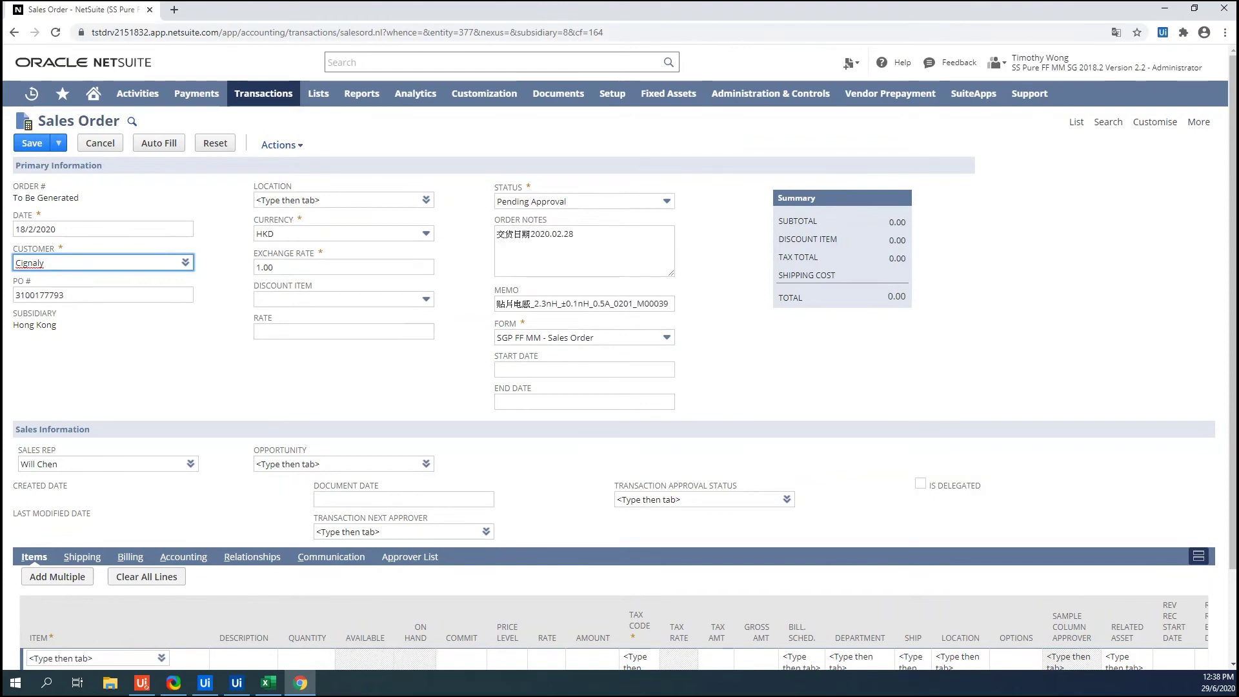
{"action": "type", "text": "Demo Item 2"}
{"action": "key", "text": "Tab"}
{"action": "type", "text": "物料:11440983-"}
{"action": "key", "text": "Tab"}
{"action": "key", "text": "Tab"}
{"action": "key", "text": "Tab"}
{"action": "type", "text": "2.69"}
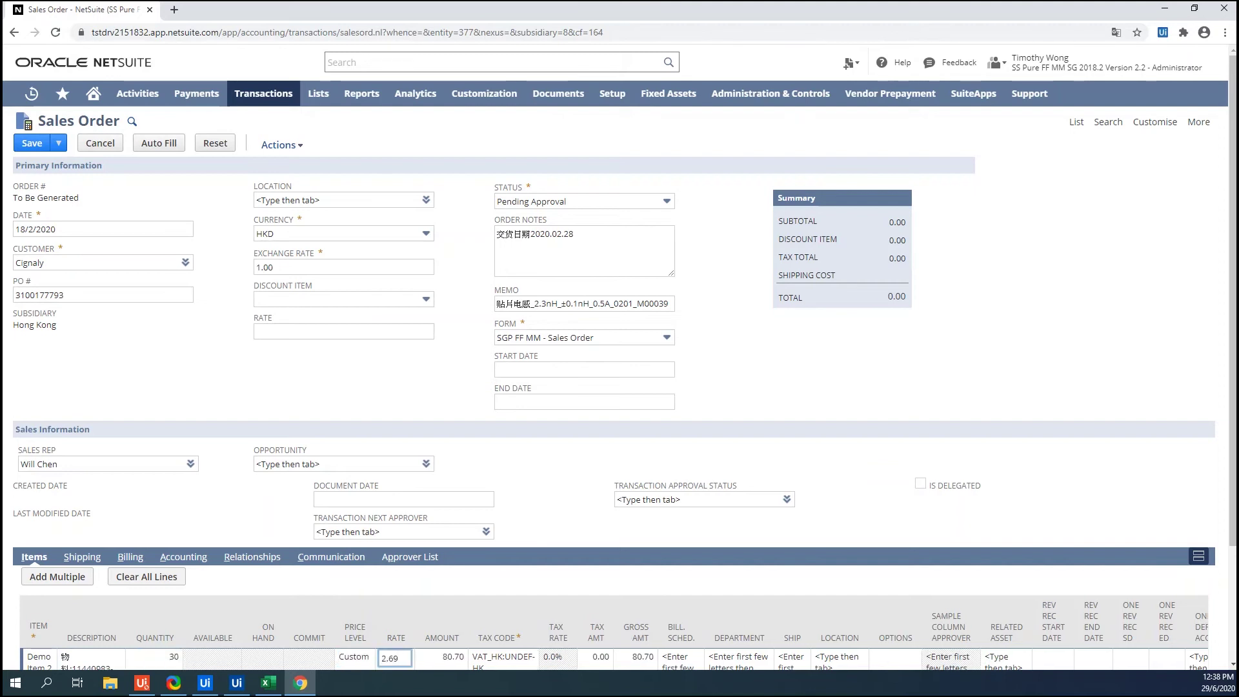
{"action": "key", "text": "Return"}
{"action": "type", "text": "Demo Item 2"}
{"action": "key", "text": "Tab"}
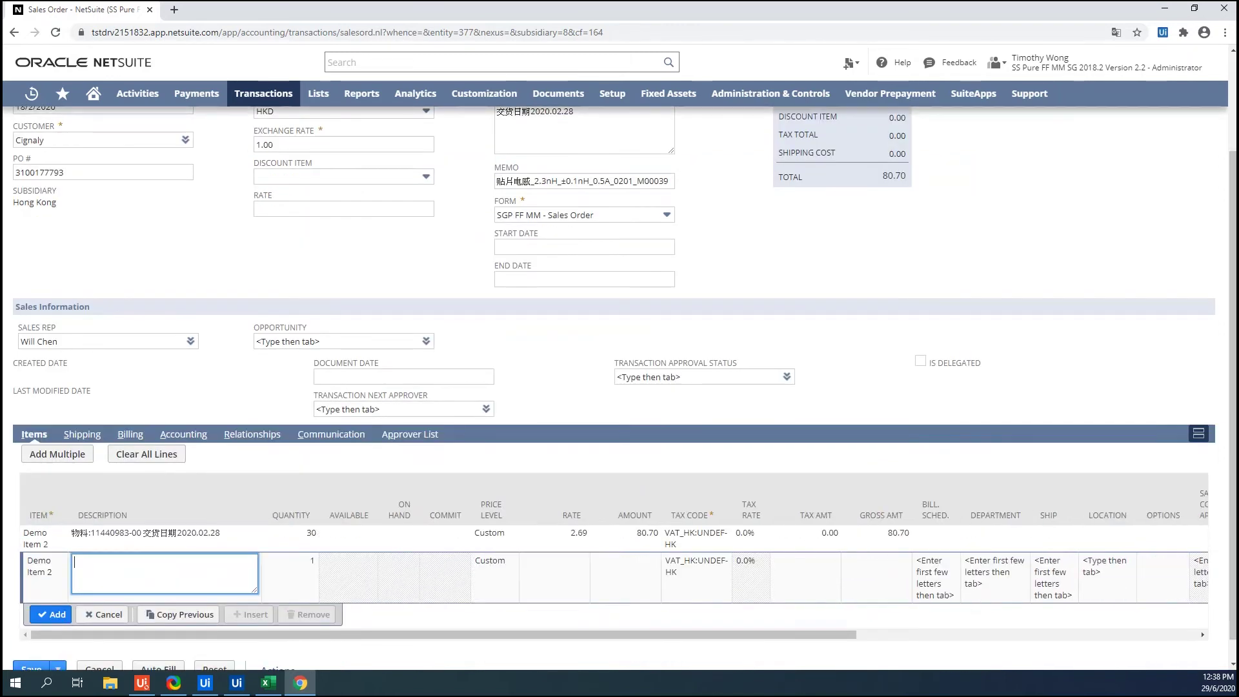
{"action": "type", "text": "物料:11440983-00 交货日期2020.02.28"}
{"action": "key", "text": "Tab"}
{"action": "type", "text": "15"}
{"action": "key", "text": "Tab"}
{"action": "key", "text": "Tab"}
{"action": "type", "text": "2.69"}
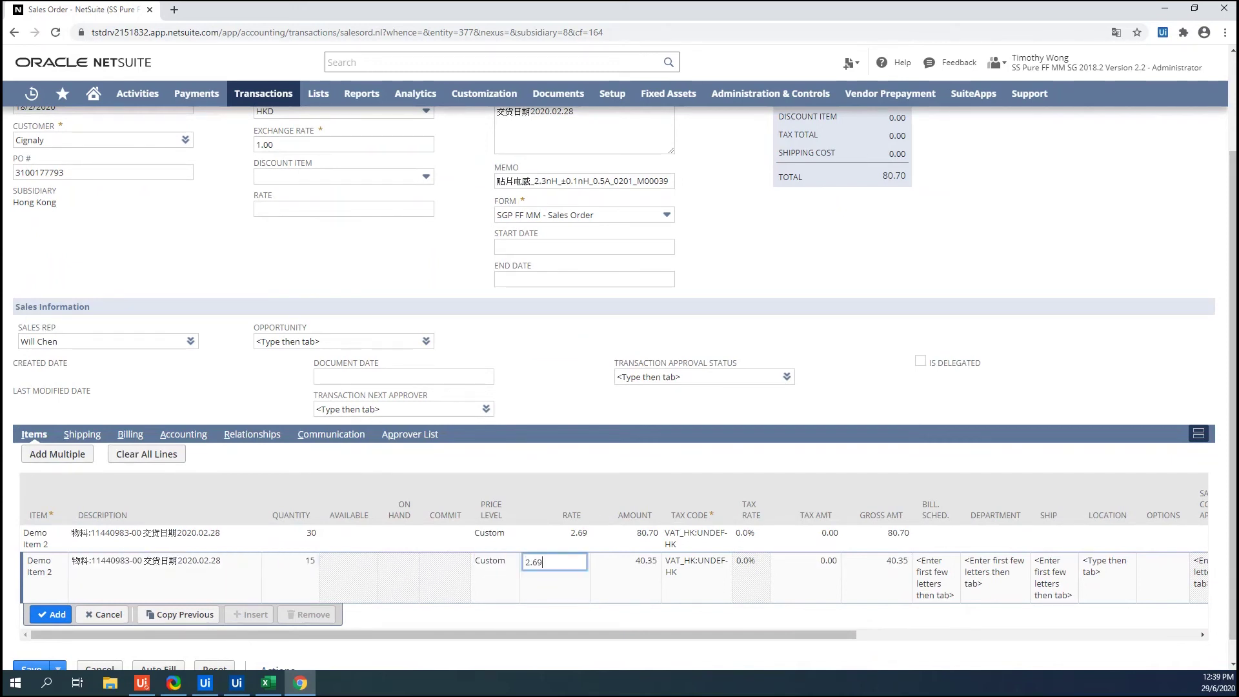
{"action": "key", "text": "Return"}
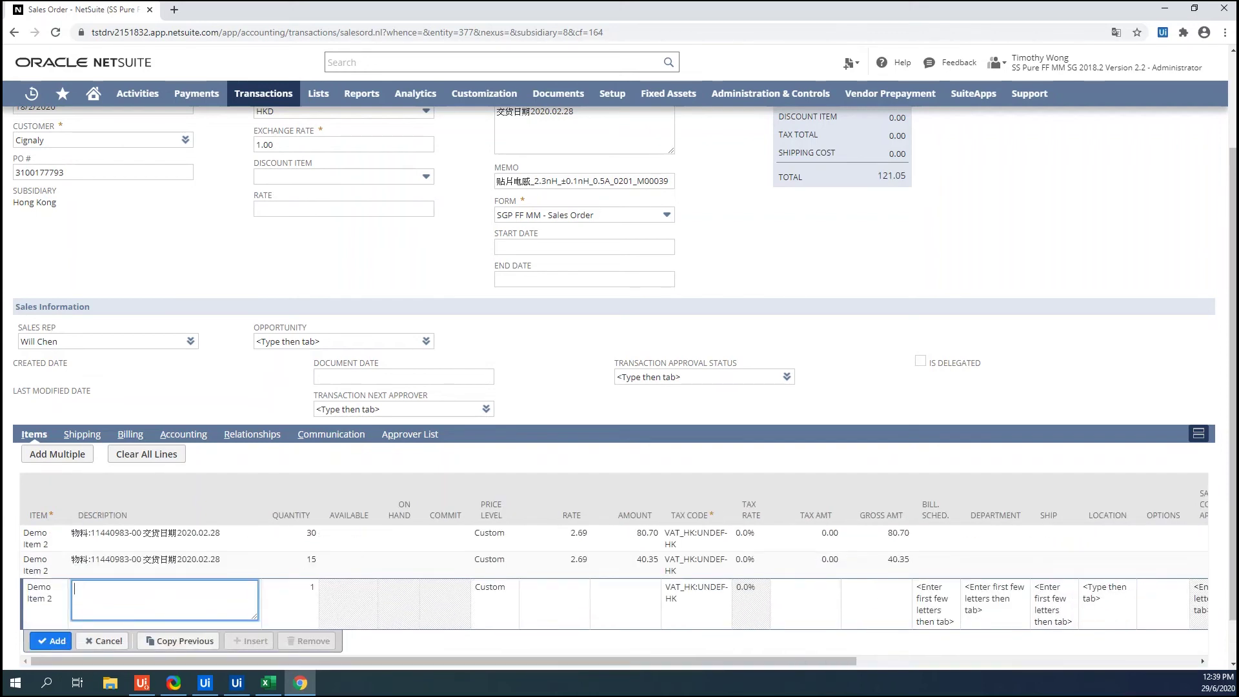
{"action": "key", "text": "ctrl+v"}
{"action": "key", "text": "Tab"}
{"action": "type", "text": "15"}
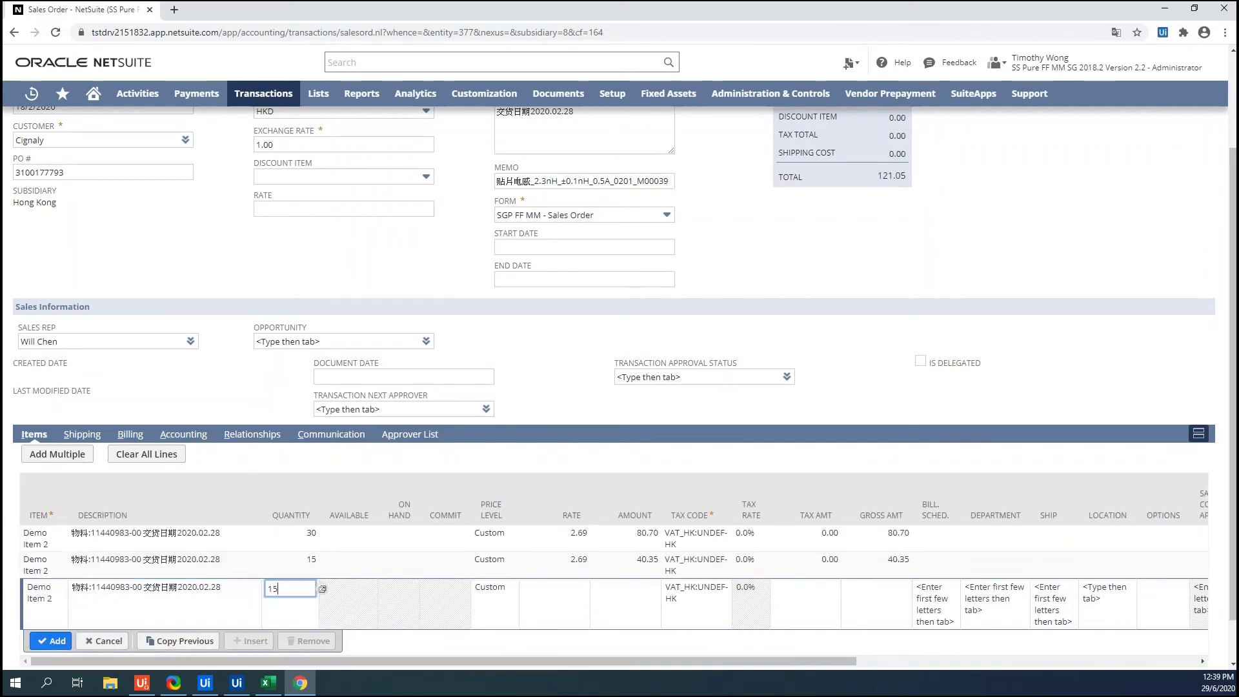
{"action": "key", "text": "Tab"}
{"action": "type", "text": "2.69"}
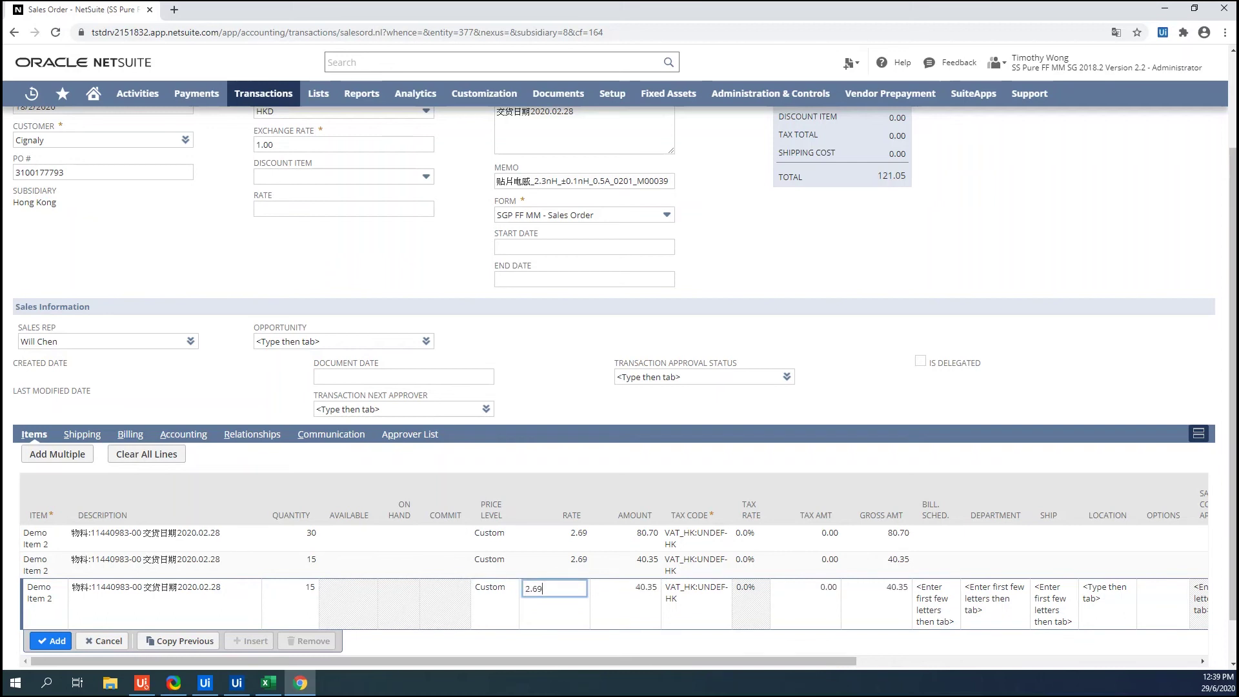
{"action": "key", "text": "Return"}
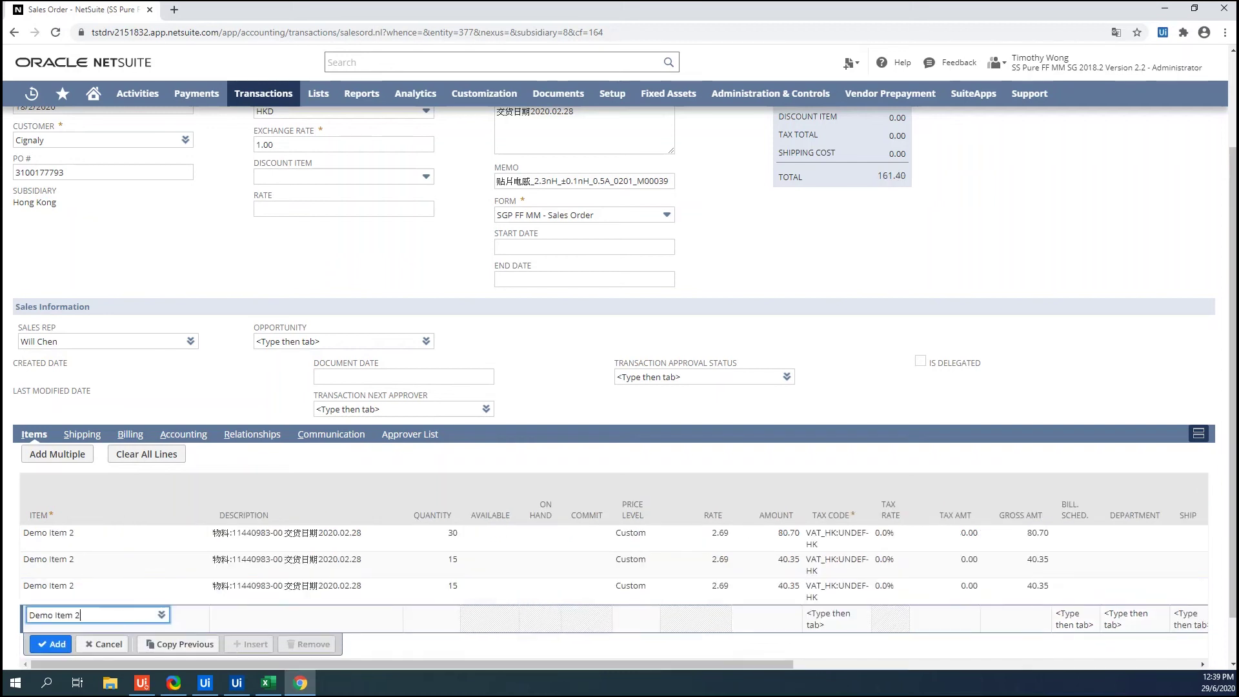
{"action": "key", "text": "Tab"}
{"action": "type", "text": "物料:11440983-00 交货日期2020.03.23"}
{"action": "key", "text": "Tab"}
{"action": "type", "text": "45"}
{"action": "key", "text": "Tab"}
{"action": "key", "text": "Tab"}
{"action": "type", "text": "2.69"}
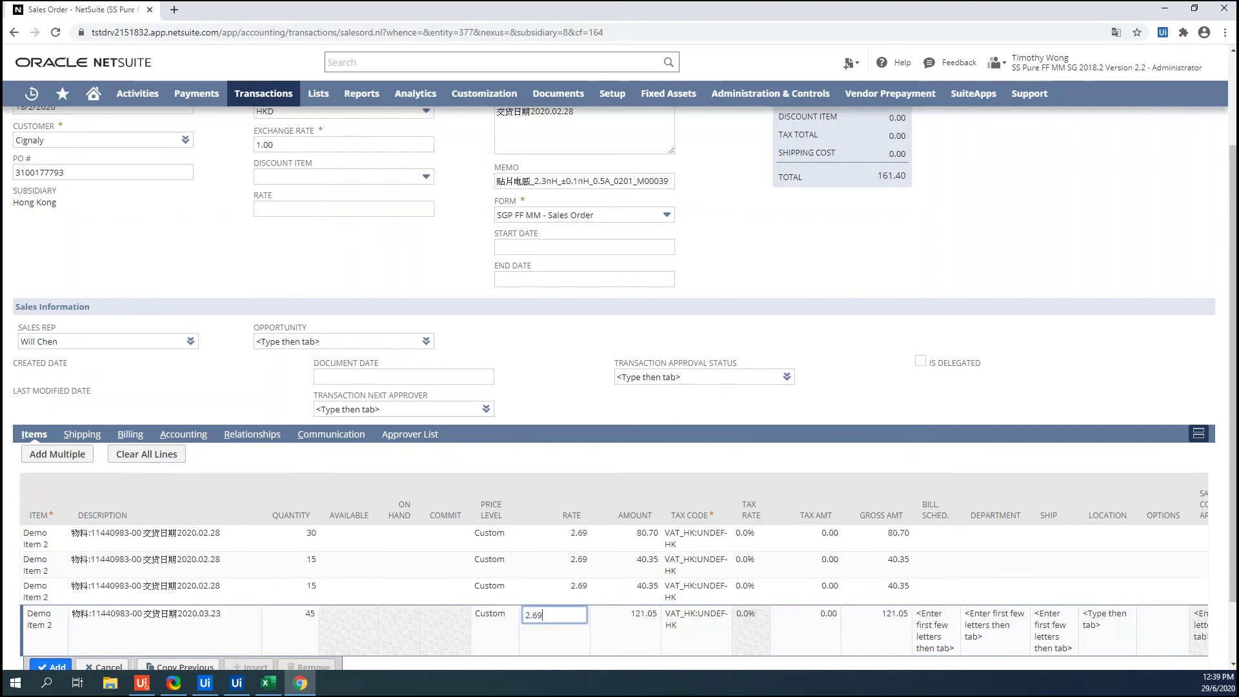
{"action": "key", "text": "Return"}
{"action": "type", "text": "Demo Item 2"}
{"action": "key", "text": "Tab"}
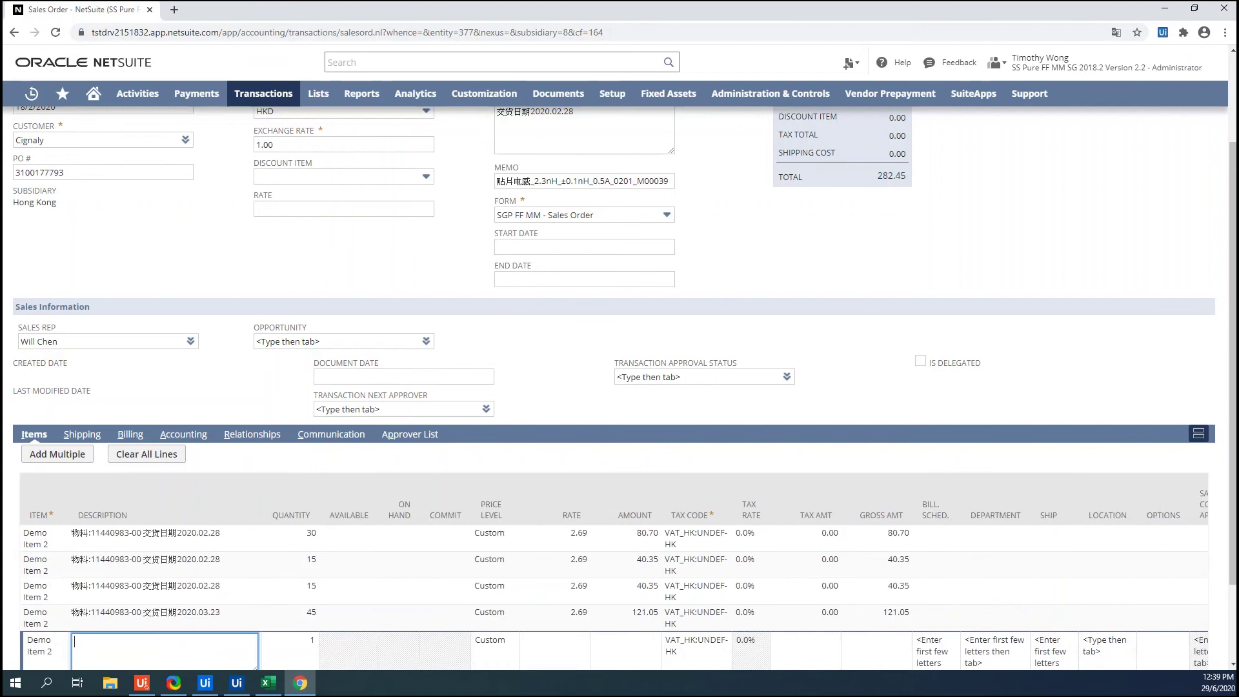
{"action": "type", "text": "物料:11440983-00 交货日期2020.04.13"}
{"action": "key", "text": "Tab"}
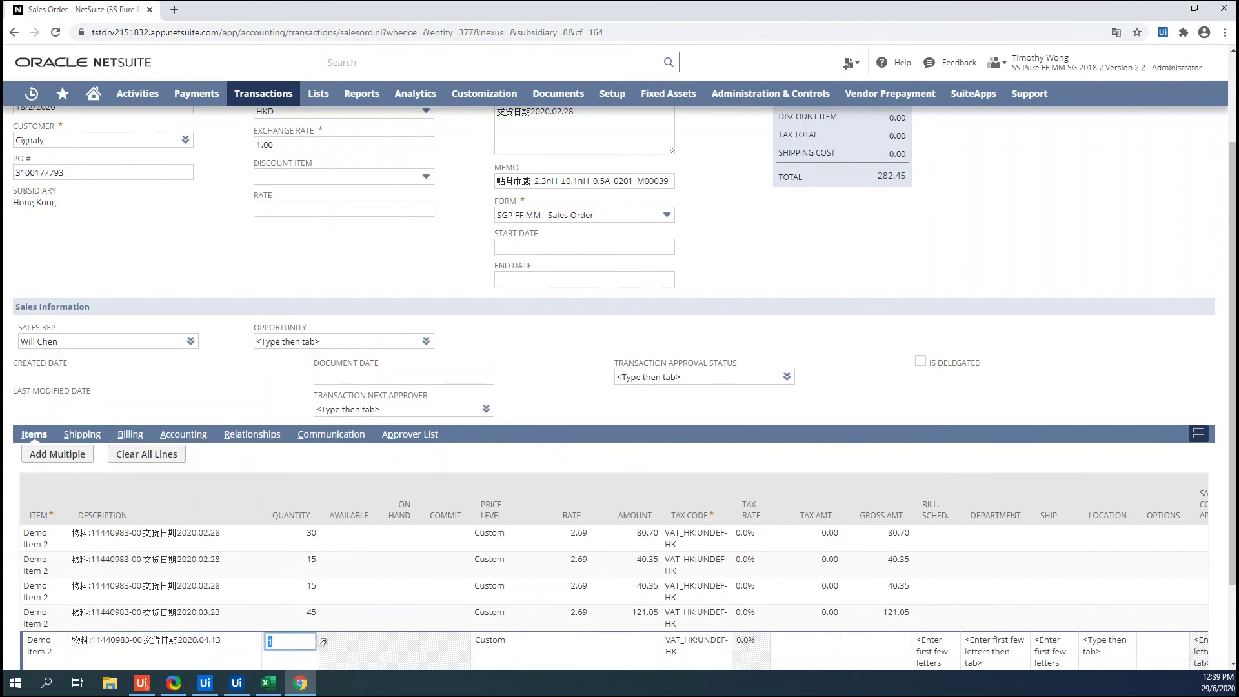
{"action": "type", "text": "15"}
{"action": "key", "text": "Tab"}
{"action": "key", "text": "Tab"}
{"action": "type", "text": "2.69"}
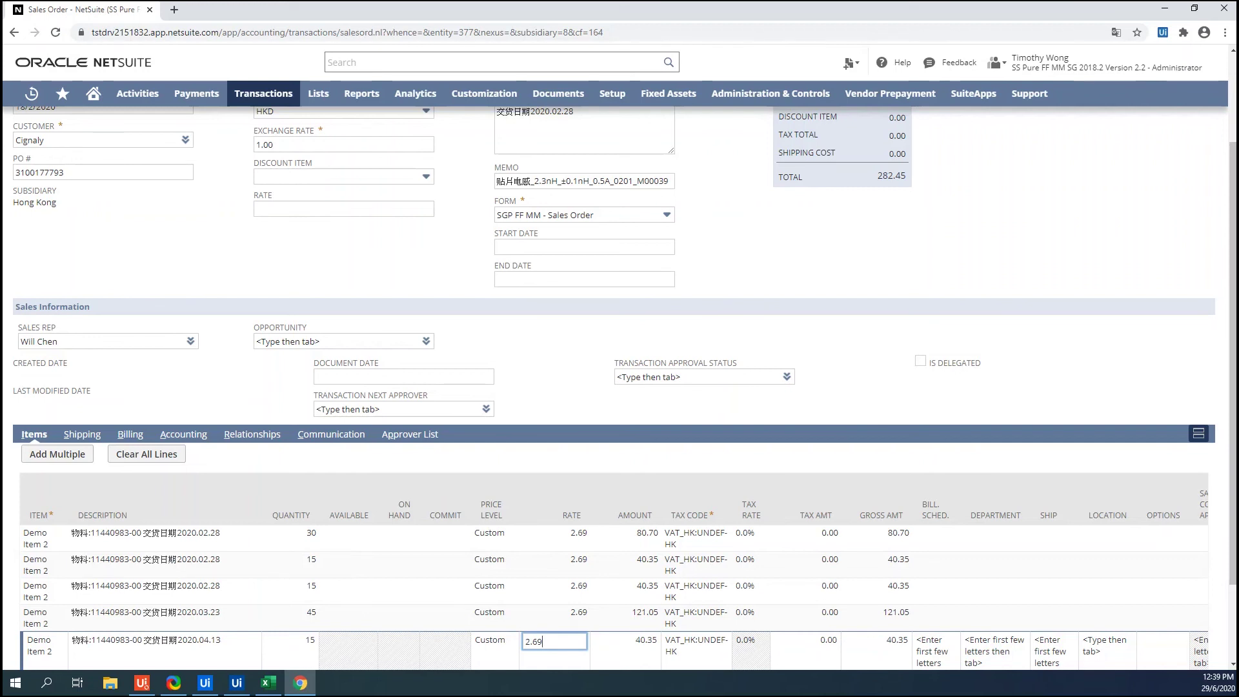
{"action": "key", "text": "Return"}
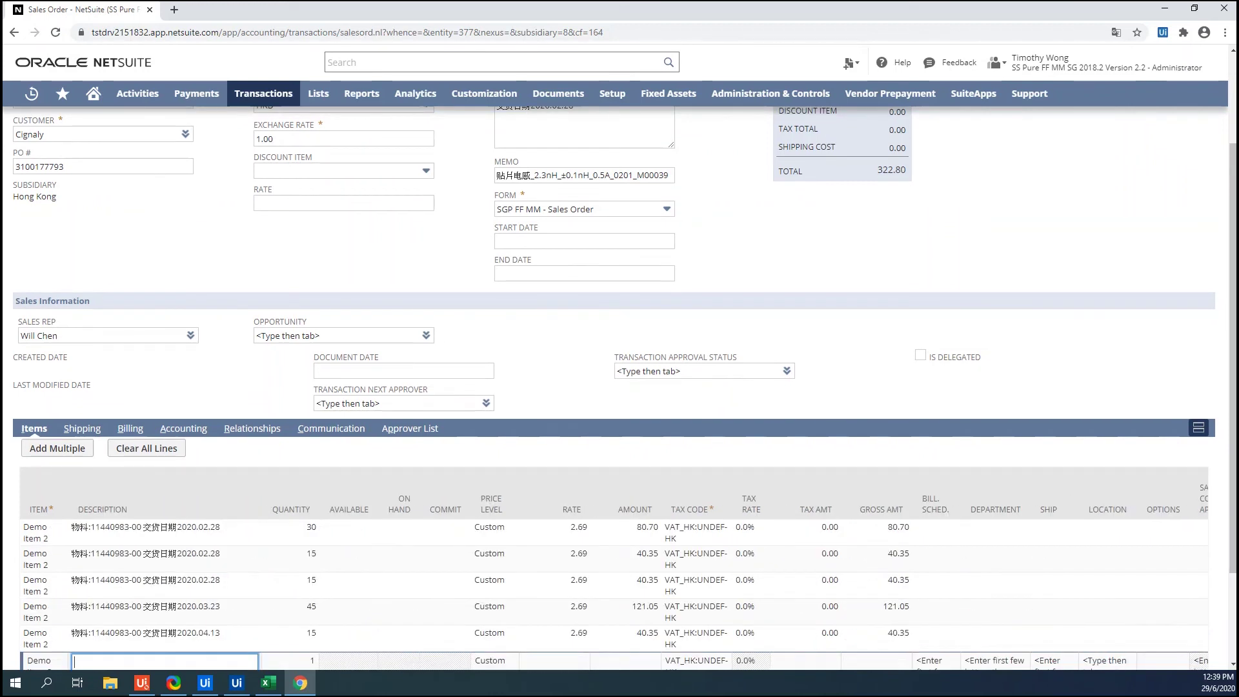
{"action": "type", "text": "物料:11440983-00 交货日期2020.04.27"}
{"action": "key", "text": "Tab"}
{"action": "type", "text": "105"}
{"action": "key", "text": "Tab"}
{"action": "key", "text": "Tab"}
{"action": "type", "text": "2.69"}
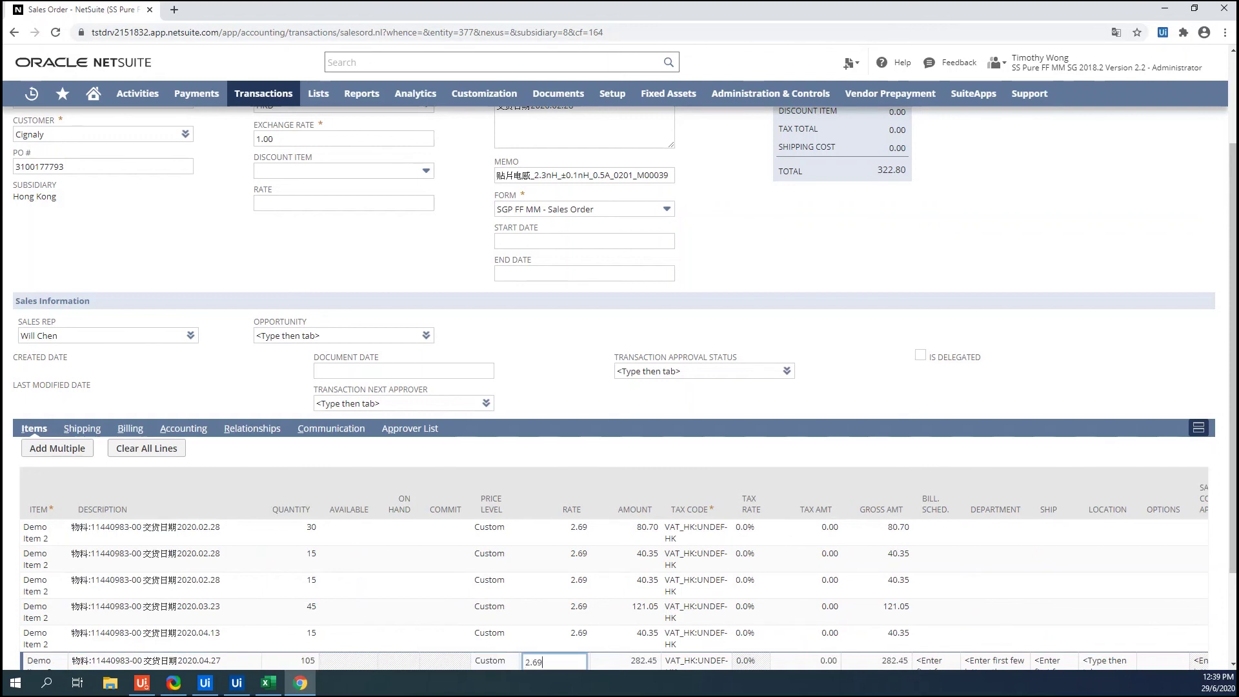
{"action": "key", "text": "Return"}
{"action": "key", "text": "alt+s"}
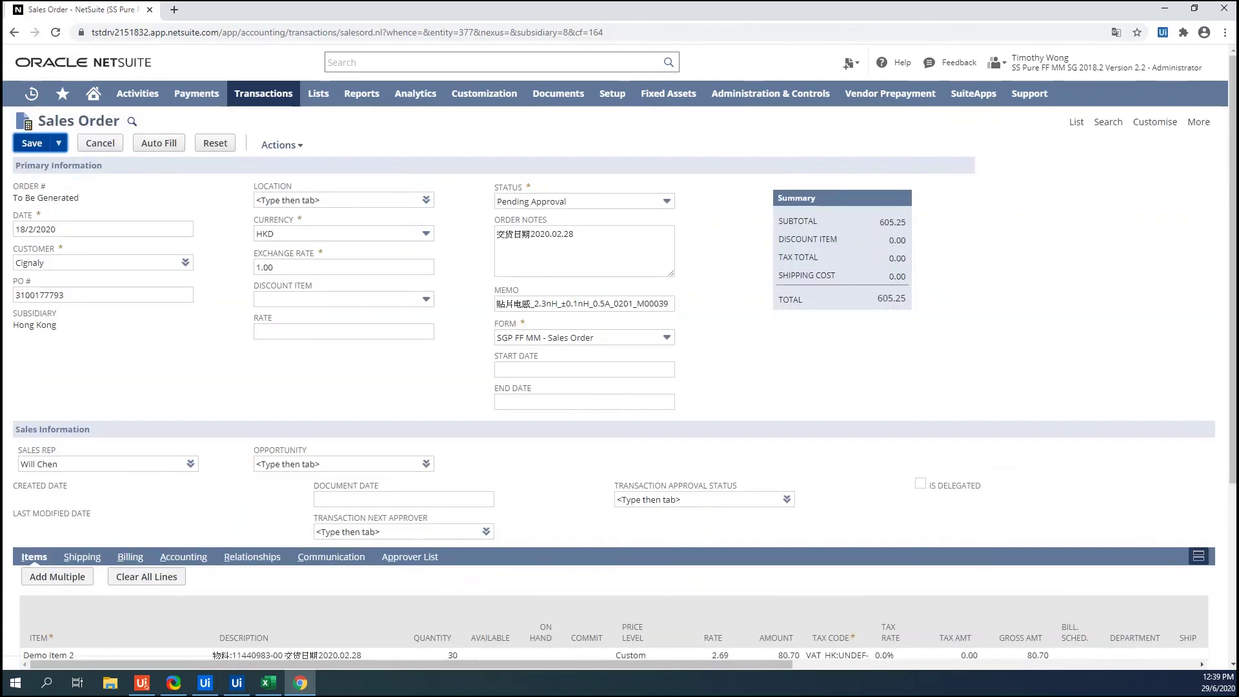